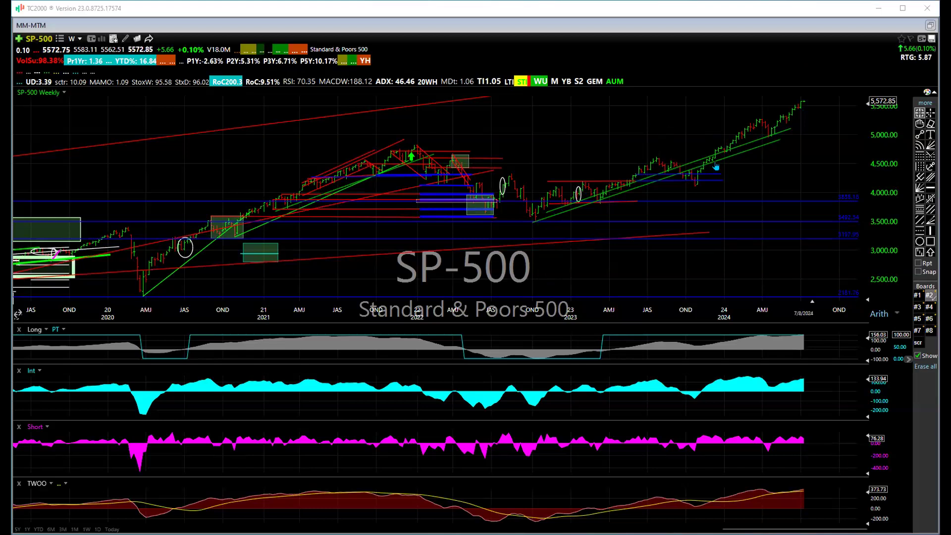
# - Examine the Long indicator on the weekly SP-500 chart, reading its data for the early April 2023 bar
pyautogui.click(694, 170)
pyautogui.click(770, 442)
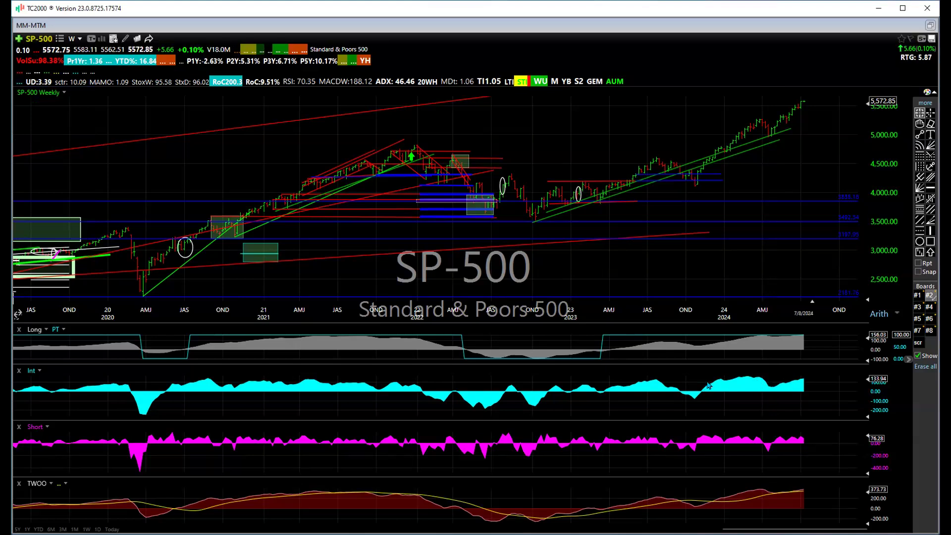
pyautogui.click(608, 352)
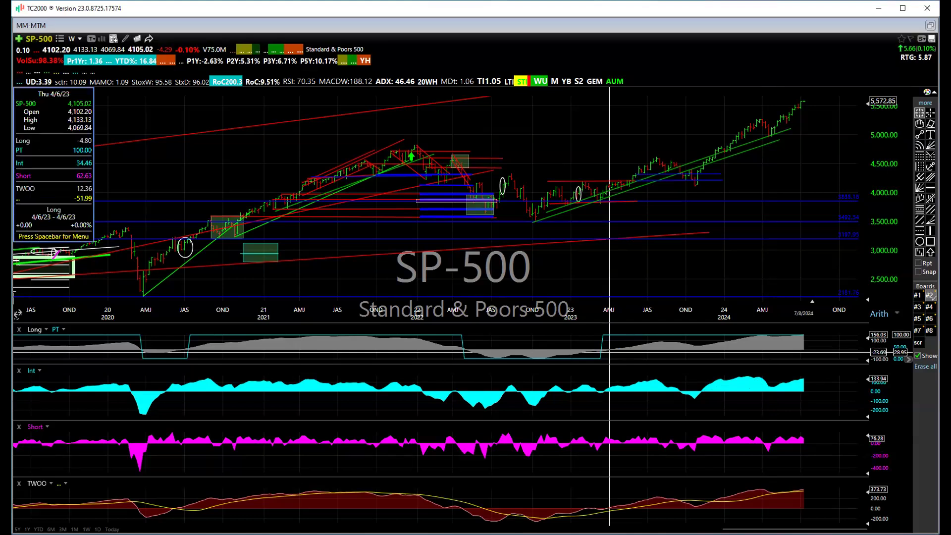
pyautogui.click(608, 351)
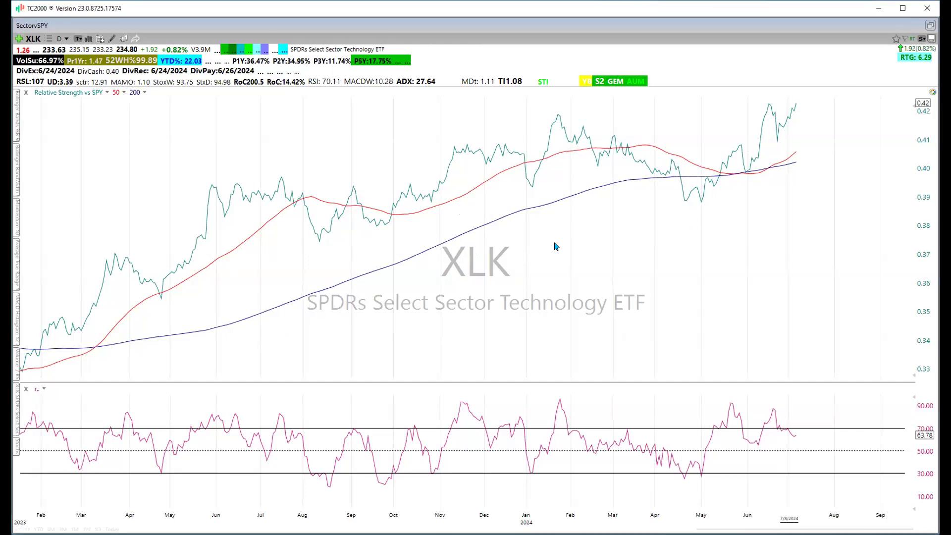
# - Review the relative strength versus SPY of communication services (XLC), followed by consumer discretionary (XLY) from its October 2023 level onward
pyautogui.write('xlc')
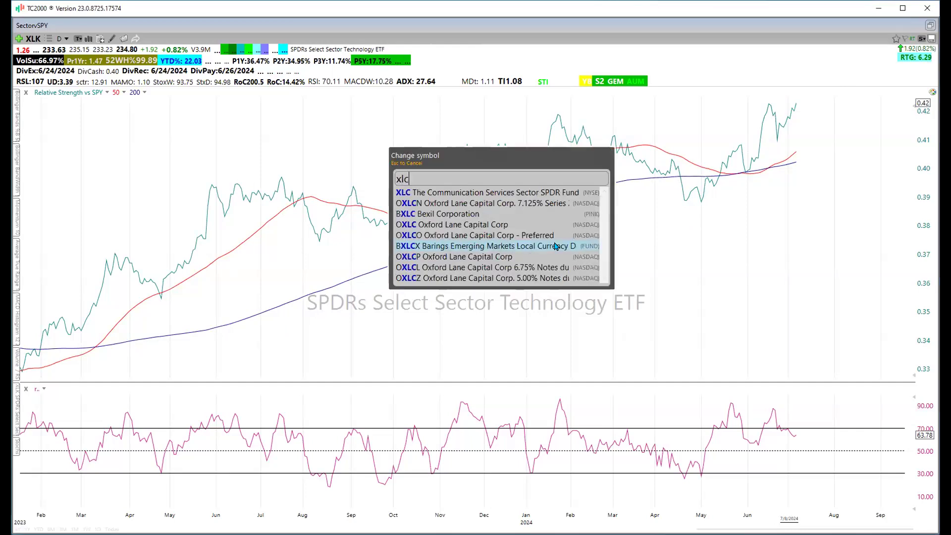
pyautogui.press('Return')
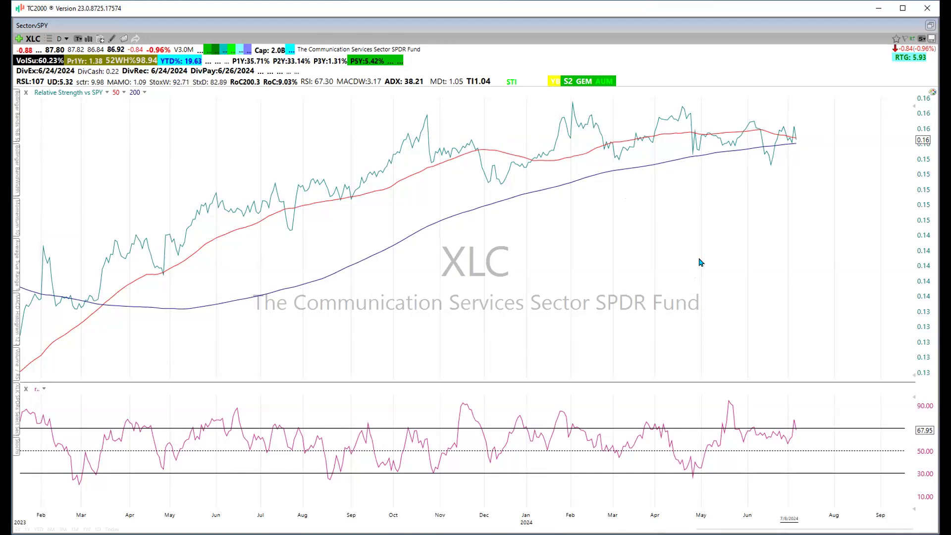
pyautogui.write('xly')
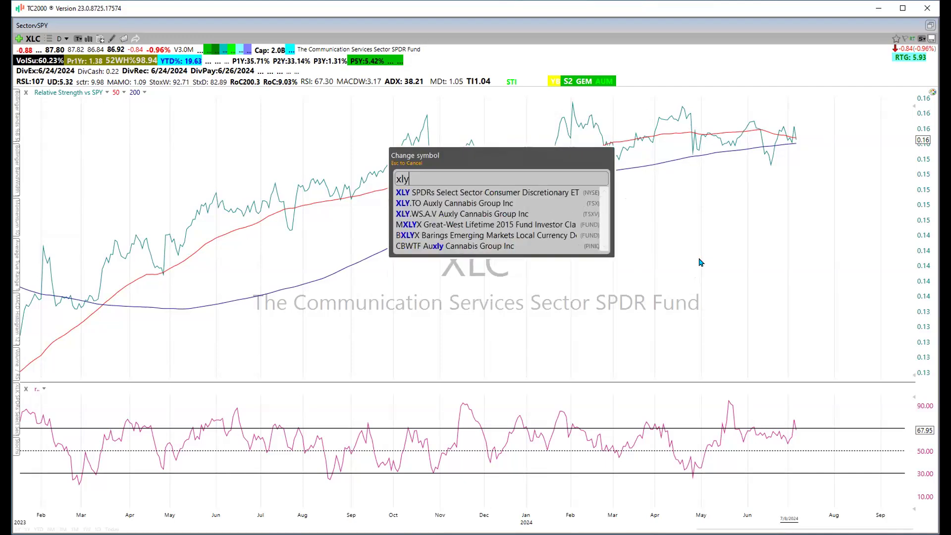
pyautogui.press('Return')
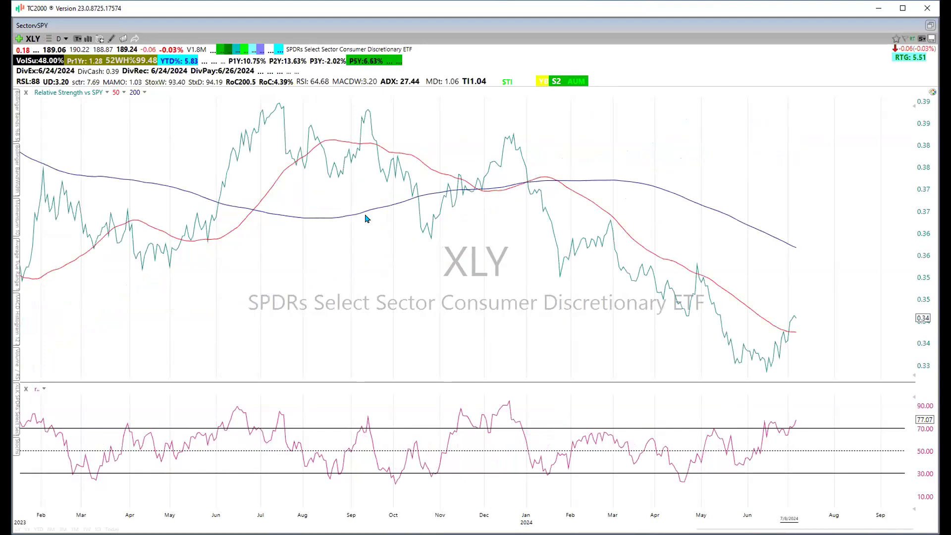
pyautogui.click(402, 121)
pyautogui.moveTo(401, 120); pyautogui.dragTo(804, 345)
# - Review the relative strength versus SPY of the materials ETF XLB, followed by the energy ETF XLE
pyautogui.write('xlb')
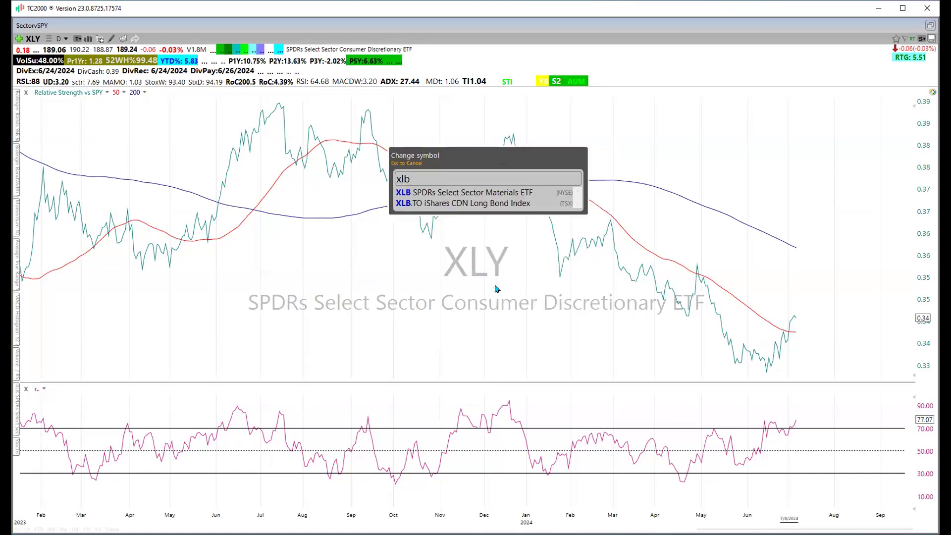
pyautogui.press('Return')
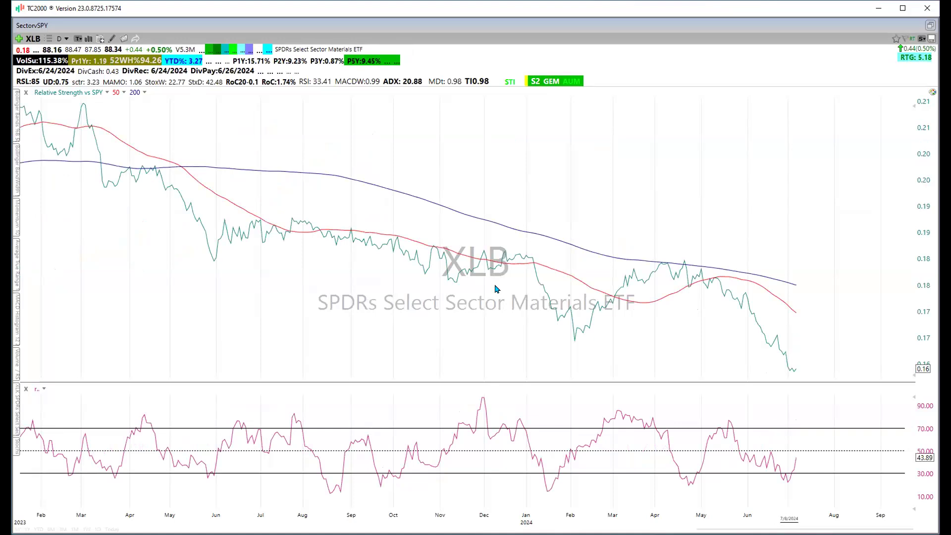
pyautogui.moveTo(238, 140); pyautogui.dragTo(596, 260)
pyautogui.write('xle')
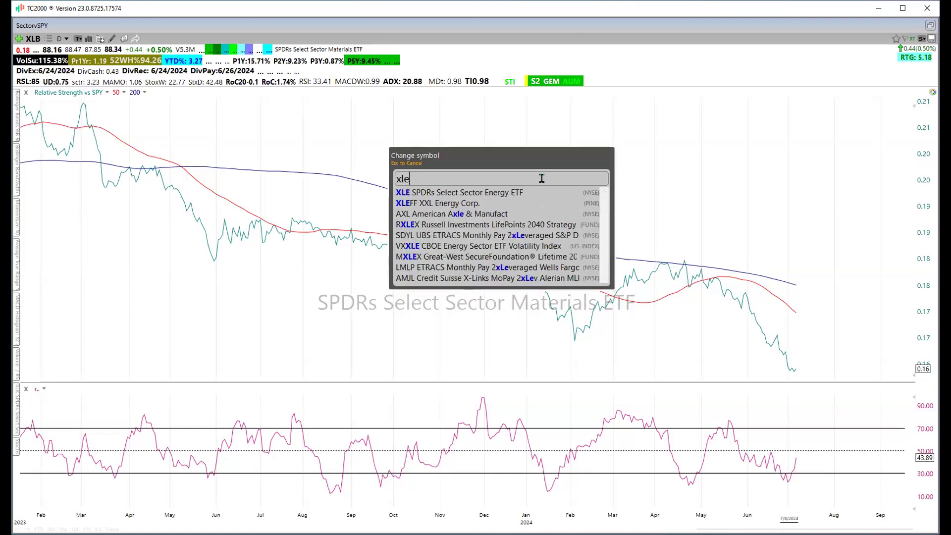
pyautogui.press('Return')
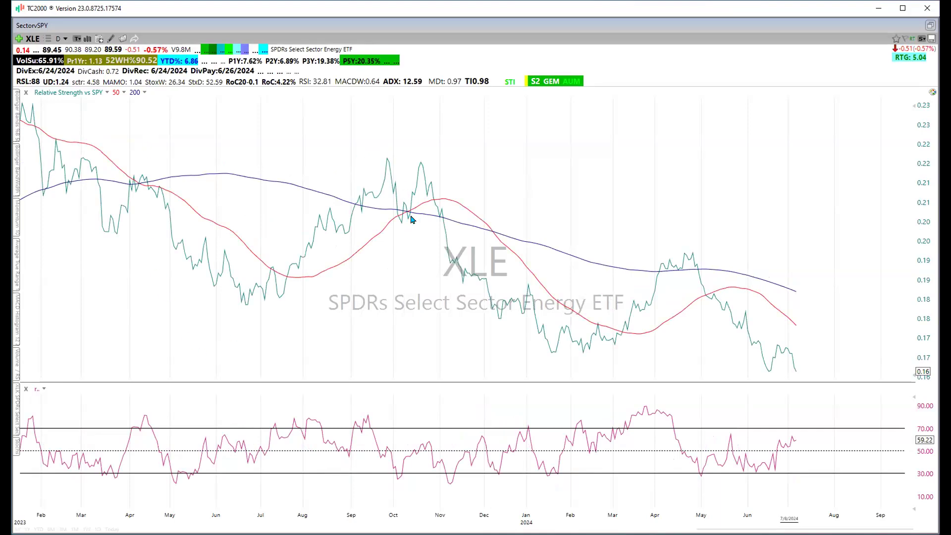
pyautogui.moveTo(168, 95); pyautogui.dragTo(738, 287)
# - Review the relative strength versus SPY of the financial ETF XLF, followed by the industrial ETF XLI
pyautogui.write('x')
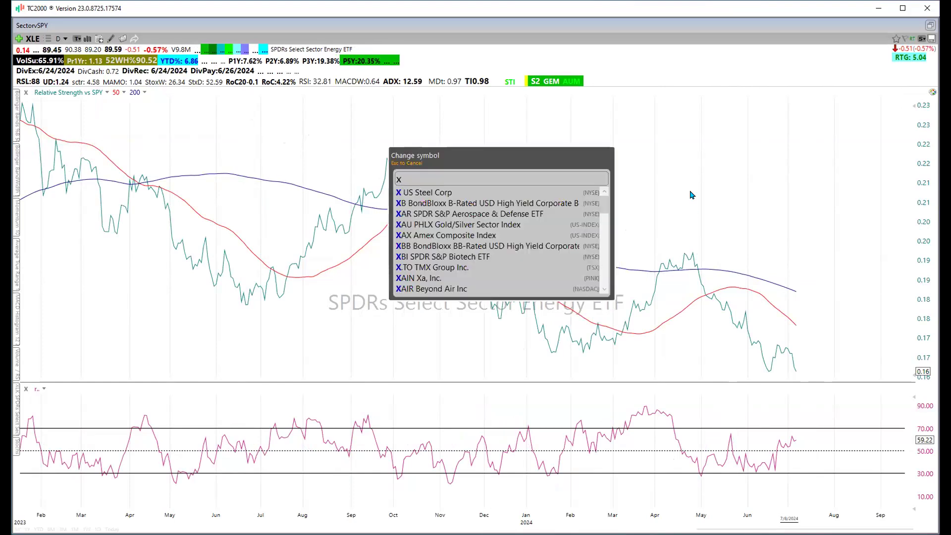
pyautogui.write('lf')
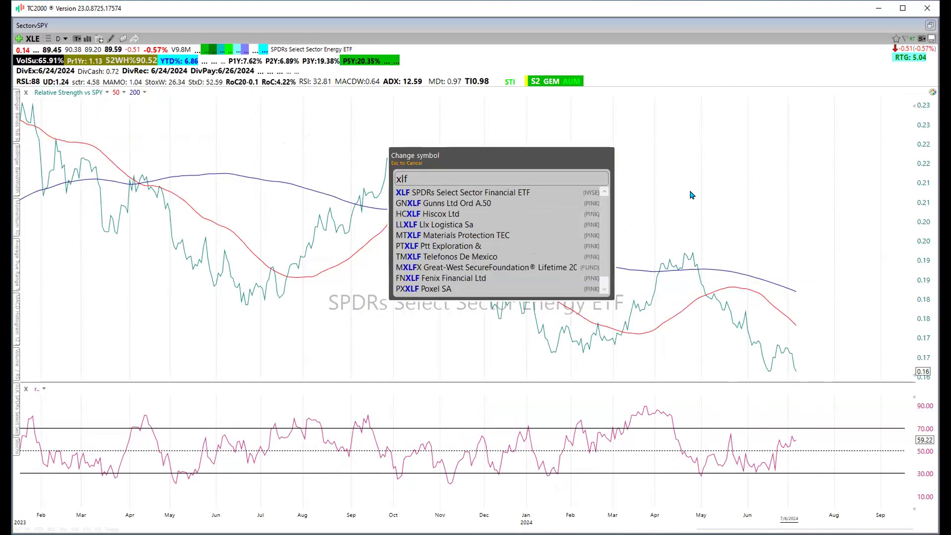
pyautogui.press('Return')
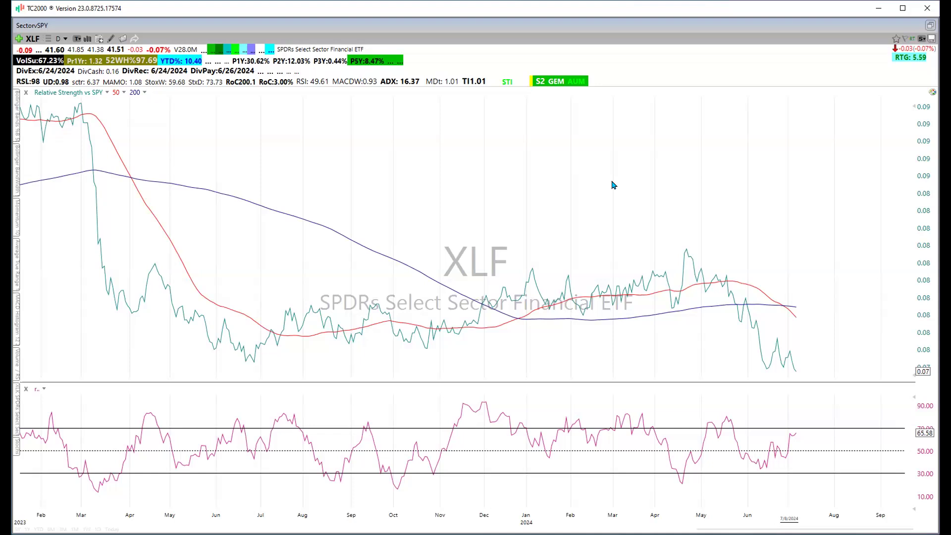
pyautogui.write('xli')
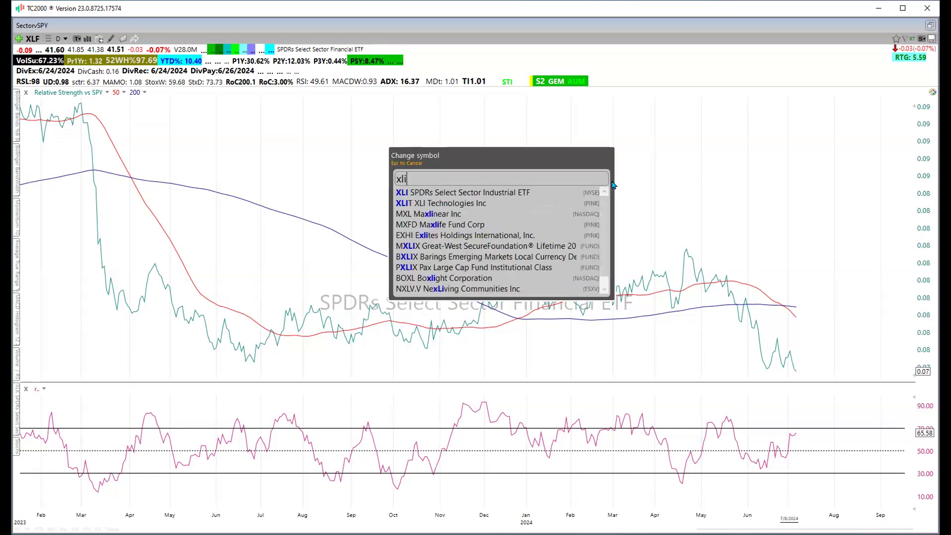
pyautogui.press('Return')
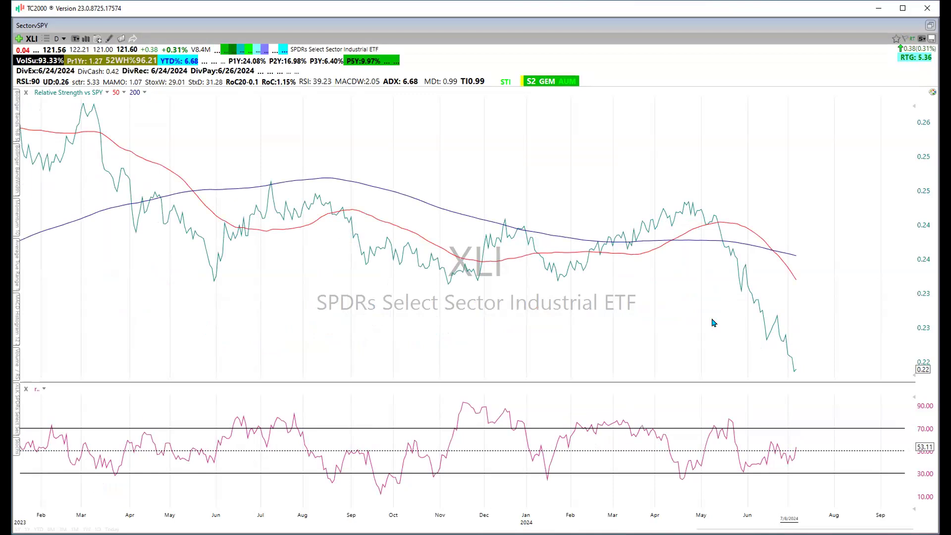
# - Chart the relative strength versus SPY of the consumer staples ETF XLP
pyautogui.write('xlp')
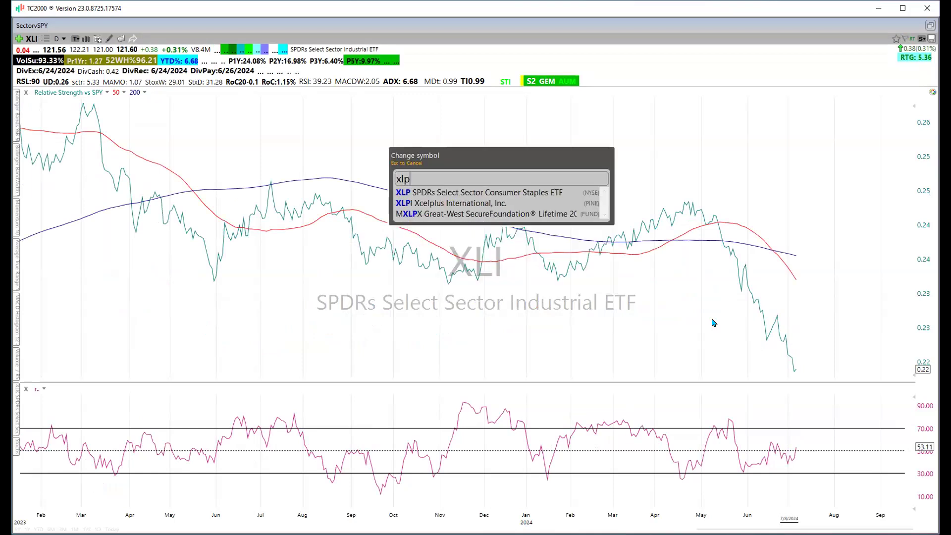
pyautogui.click(492, 192)
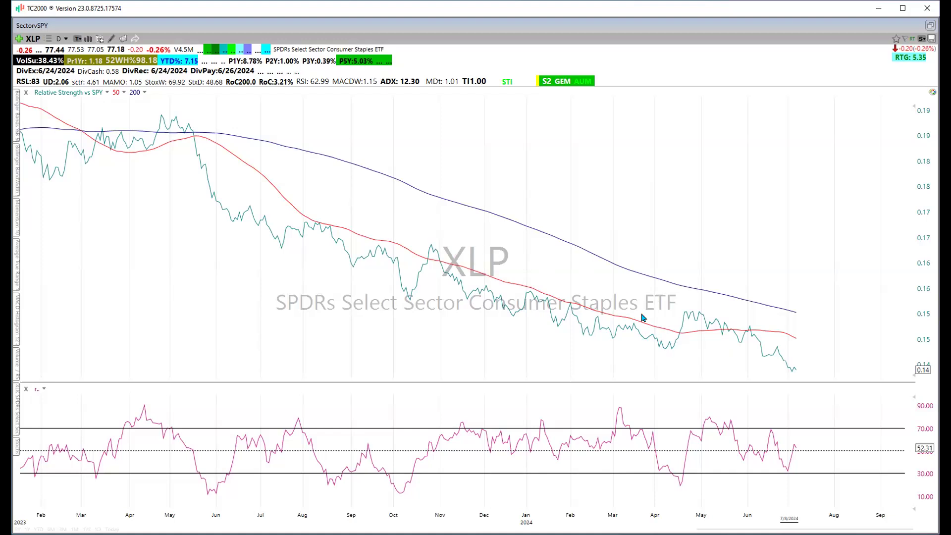
pyautogui.click(667, 204)
# - Chart the utilities ETF XLU and trace its relative strength line from the long decline through the 2024 rebound and pullback
pyautogui.write('xlu')
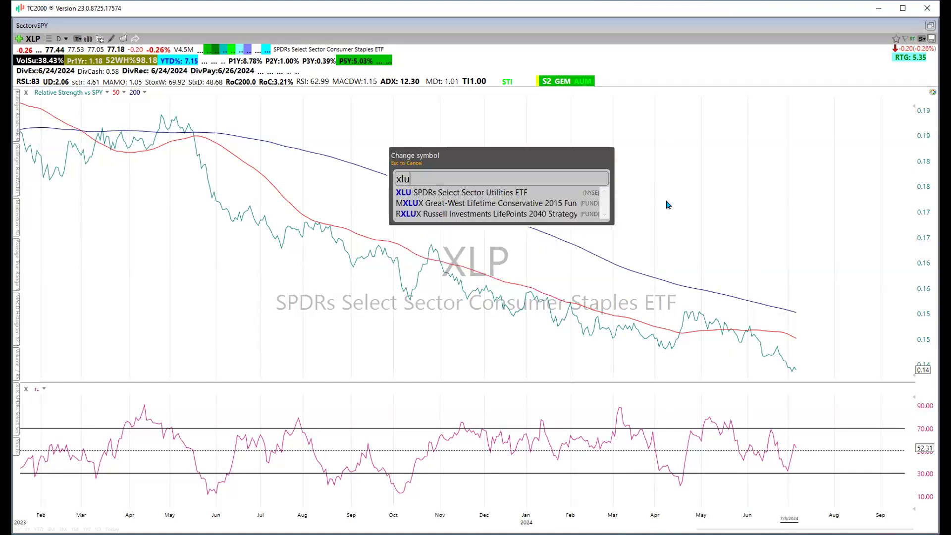
pyautogui.press('Return')
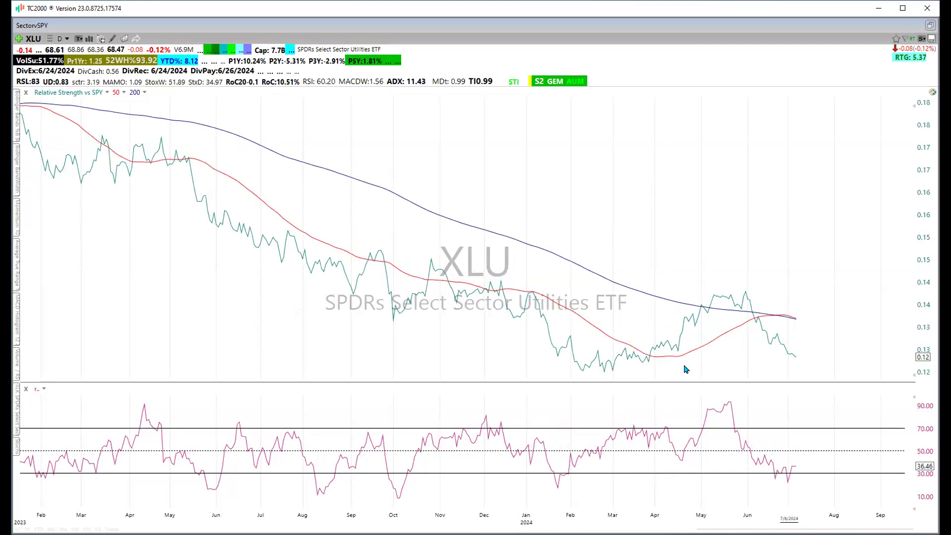
pyautogui.moveTo(636, 365); pyautogui.dragTo(771, 357)
pyautogui.click(740, 304)
pyautogui.moveTo(195, 134); pyautogui.dragTo(700, 322)
pyautogui.moveTo(615, 364); pyautogui.dragTo(701, 299)
pyautogui.moveTo(644, 365); pyautogui.dragTo(802, 333)
# - Review the relative strength versus SPY of the health care ETF XLV, followed by the real estate fund XLRE
pyautogui.write('xlv')
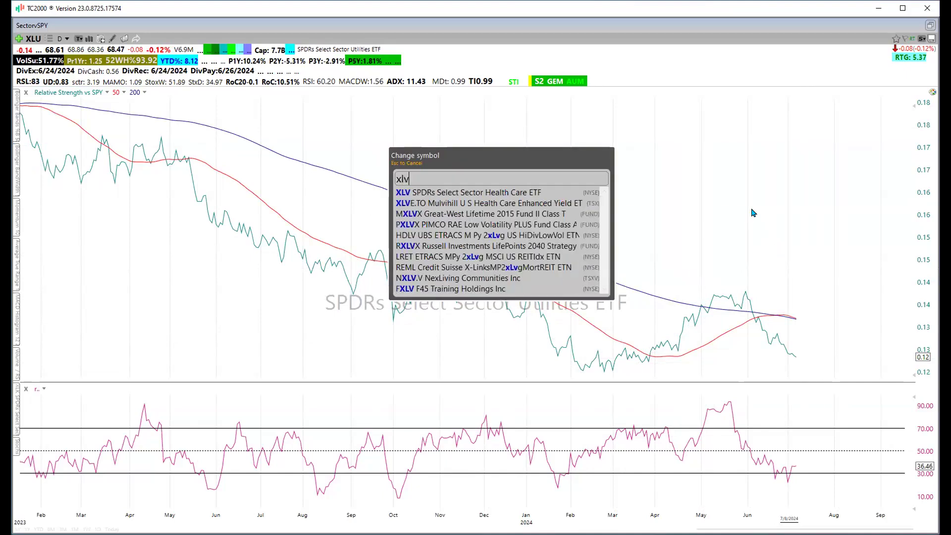
pyautogui.press('Return')
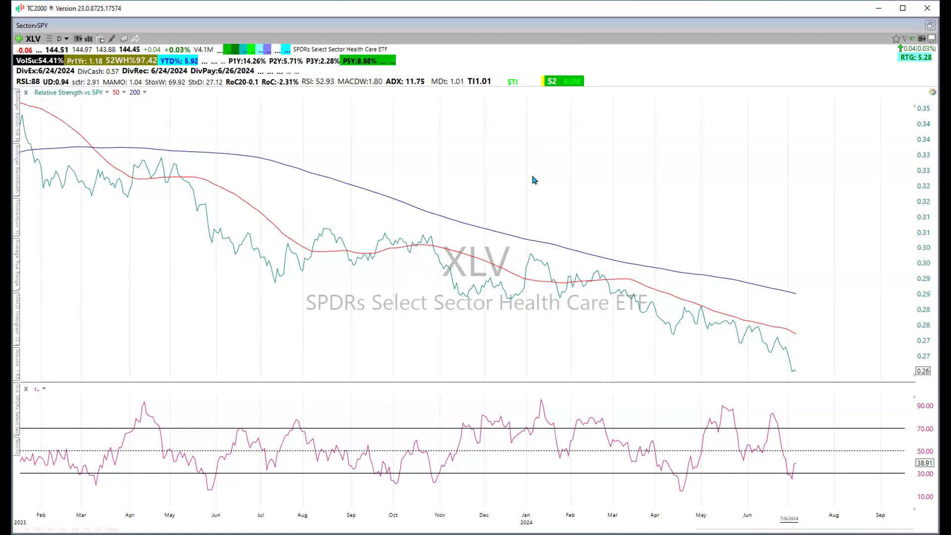
pyautogui.write('x')
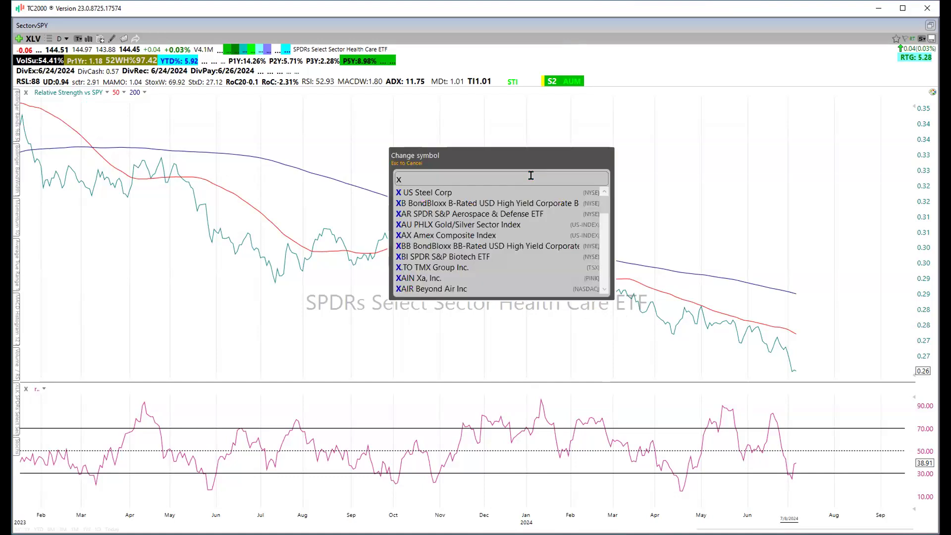
pyautogui.write('l')
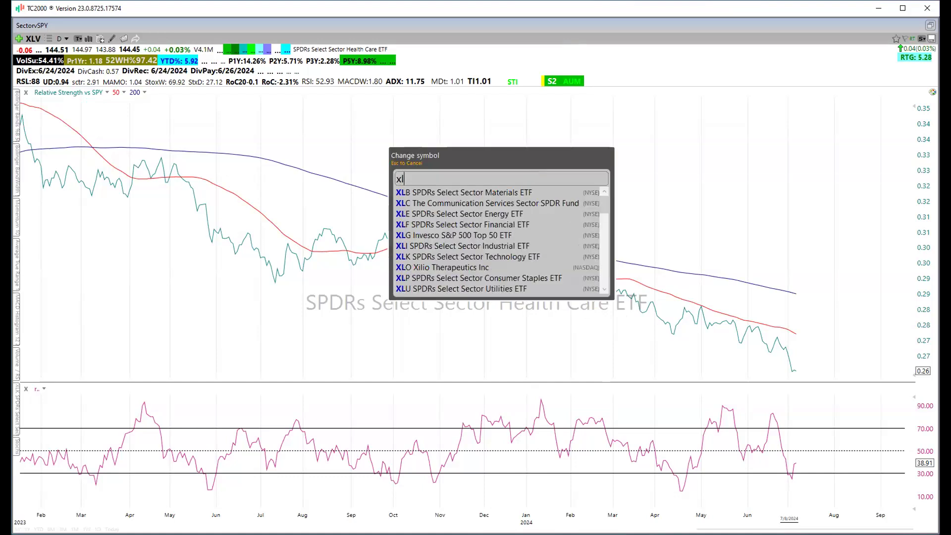
pyautogui.write('re')
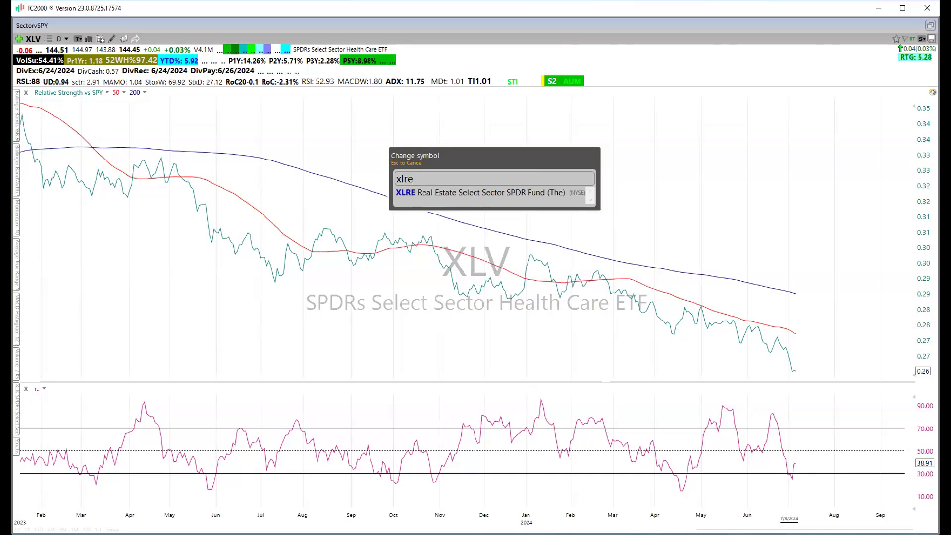
pyautogui.press('Return')
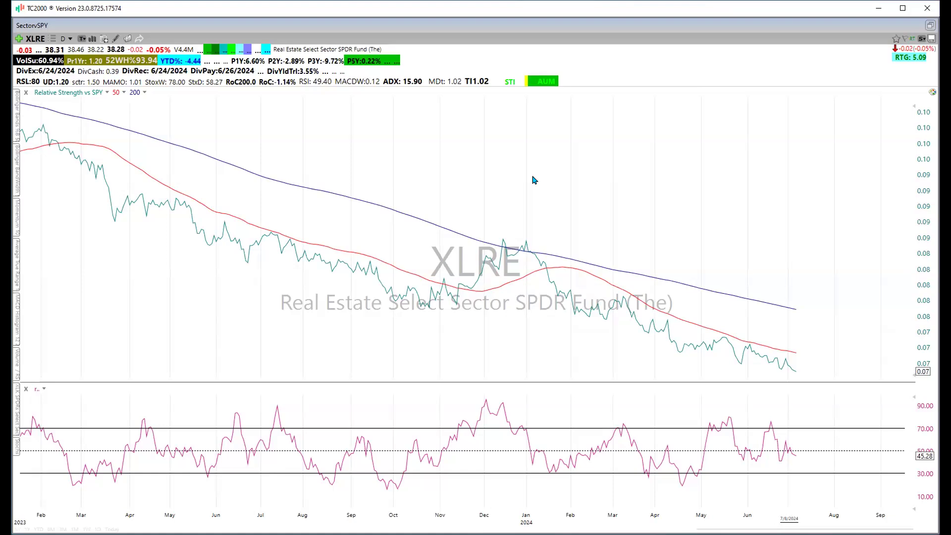
# - Switch the chart to the technology ETF XLK and open its related-items list, resized to a narrower and taller window
pyautogui.write('xlk')
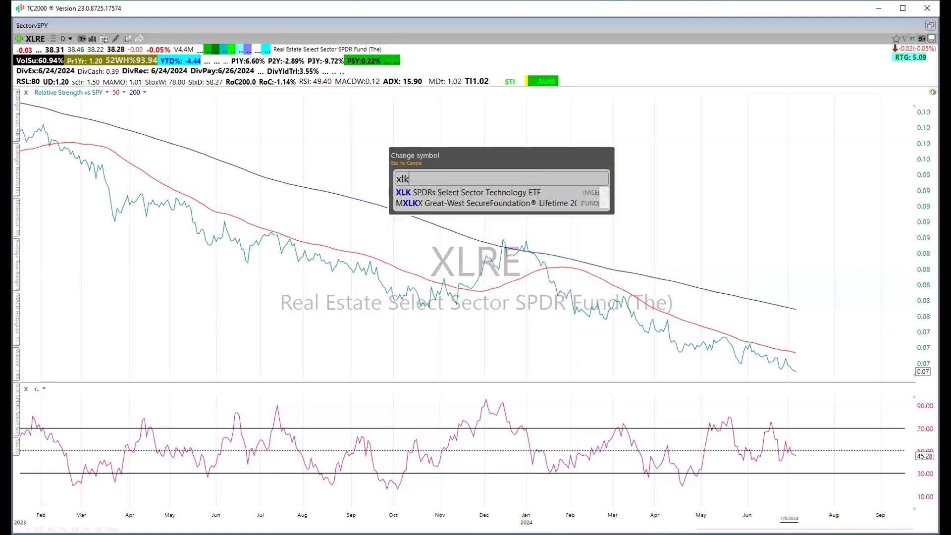
pyautogui.press('Return')
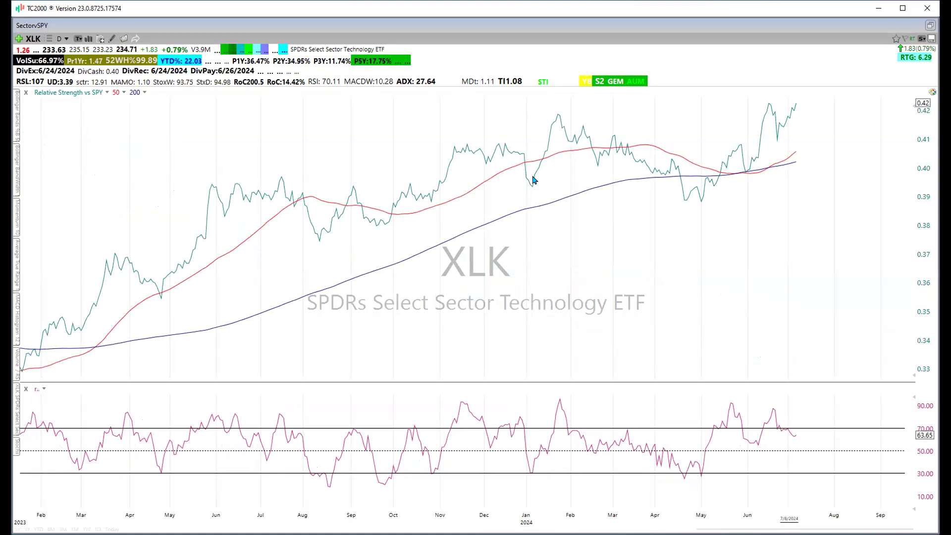
pyautogui.click(49, 39)
pyautogui.moveTo(191, 49); pyautogui.dragTo(158, 31)
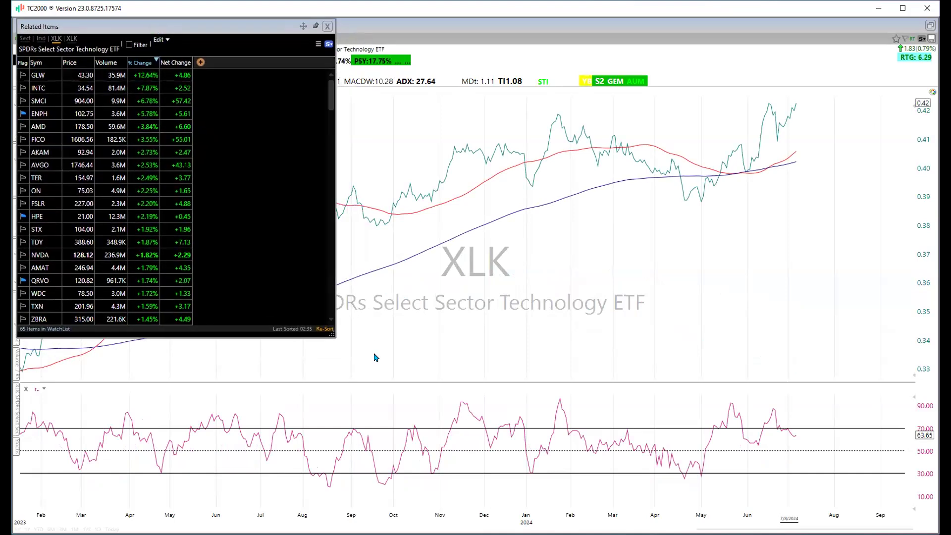
pyautogui.moveTo(332, 336); pyautogui.dragTo(204, 382)
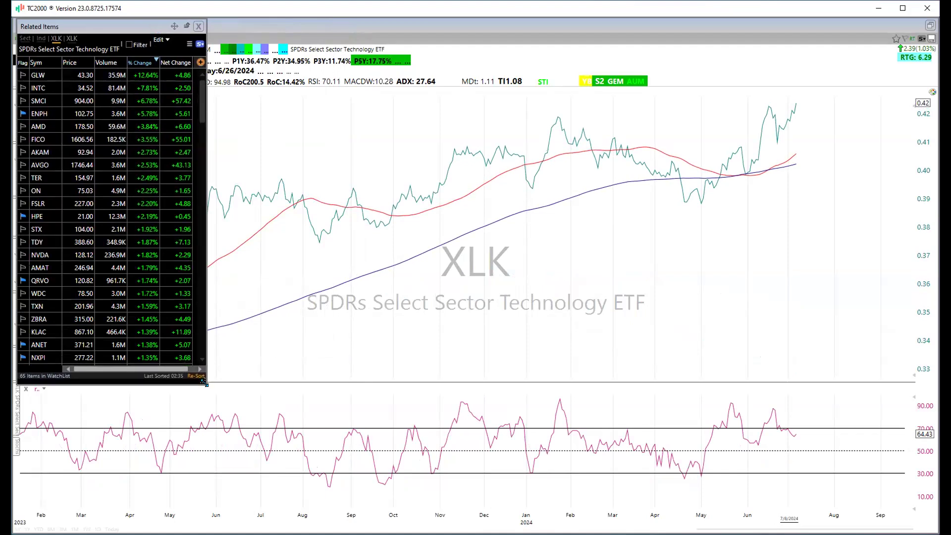
# - Chart the relative strength versus SPY of the two leading gainers, Corning (GLW) and Sigmatron (SGMA)
pyautogui.click(42, 77)
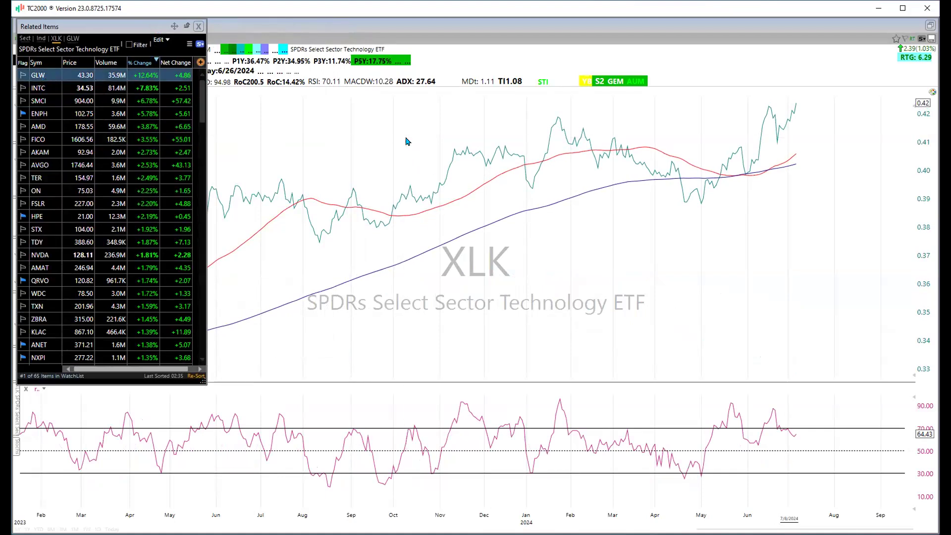
pyautogui.write('glw')
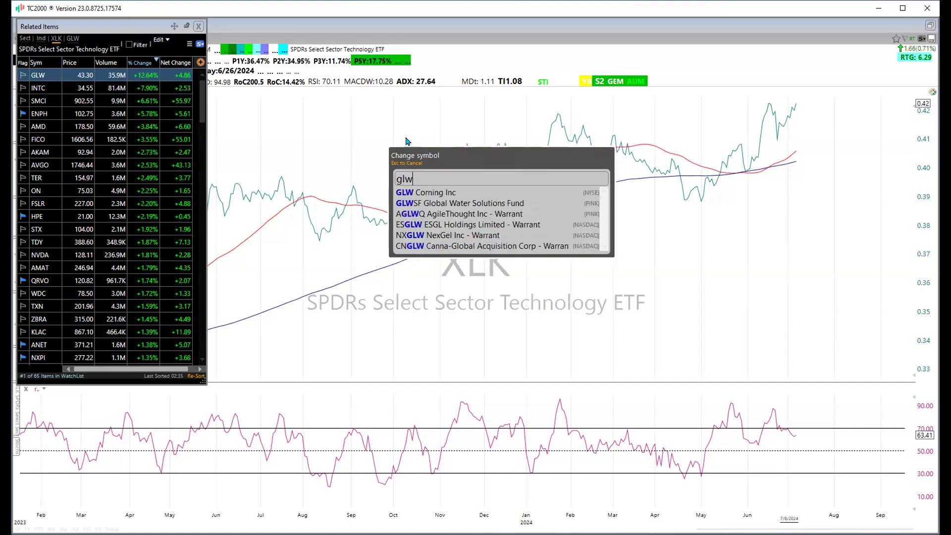
pyautogui.press('Return')
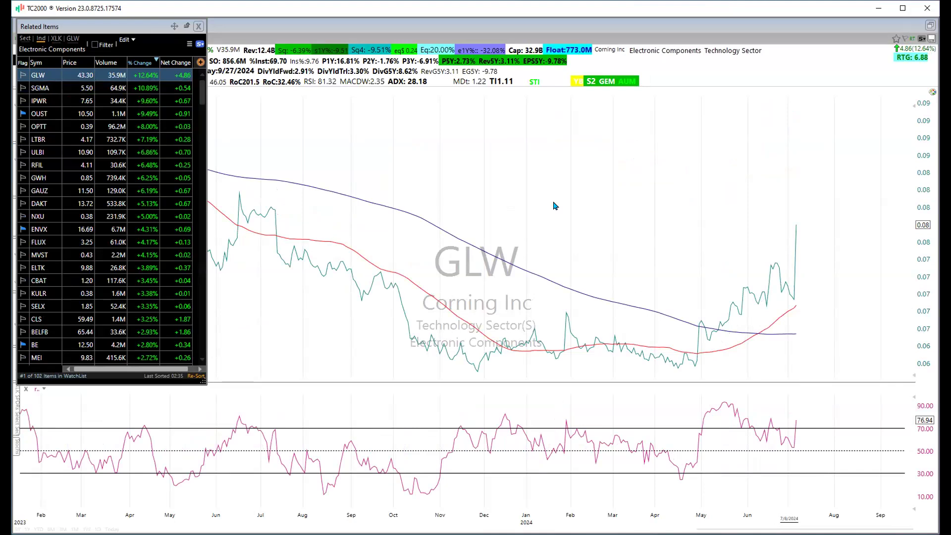
pyautogui.write('SGMA')
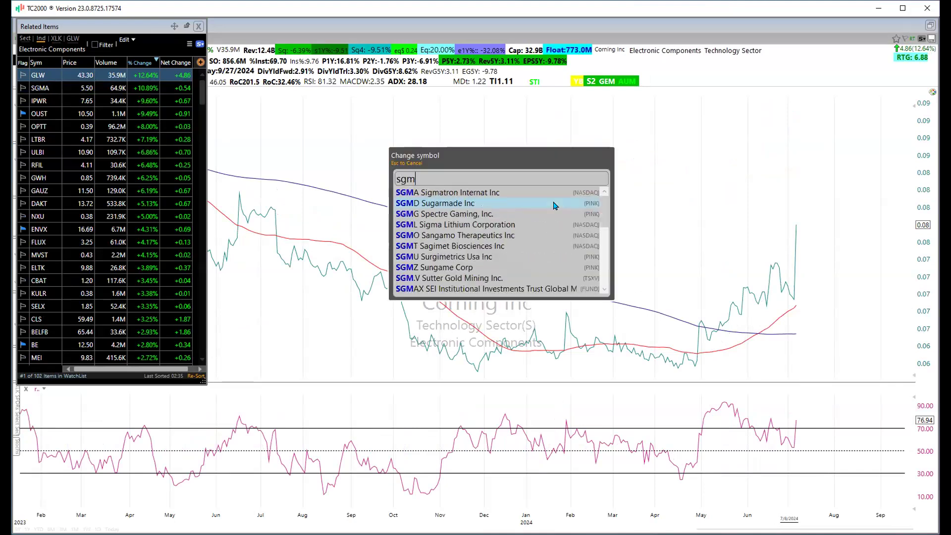
pyautogui.press('Return')
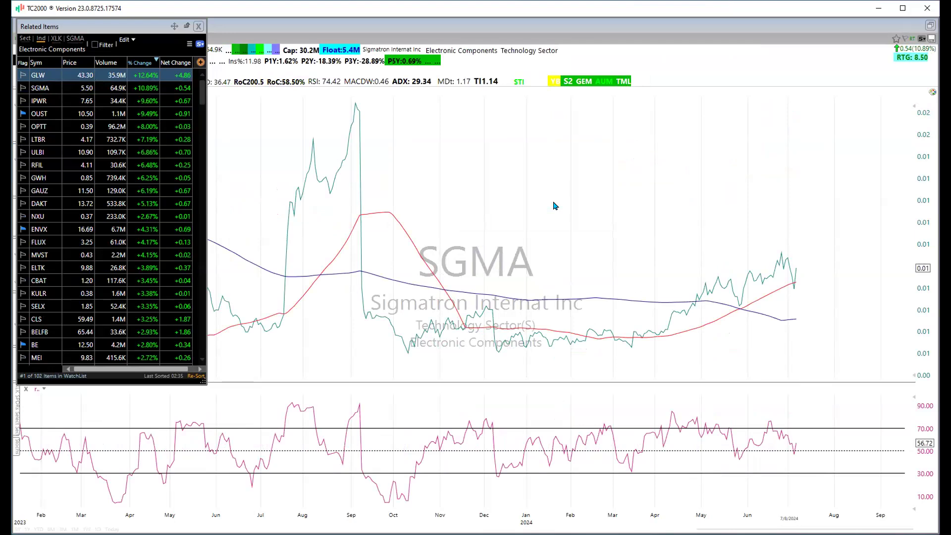
# - Chart the relative strength versus SPY of Ideal Power (IPWR), followed by Ouster (OUST)
pyautogui.write('ipwr')
pyautogui.press('Return')
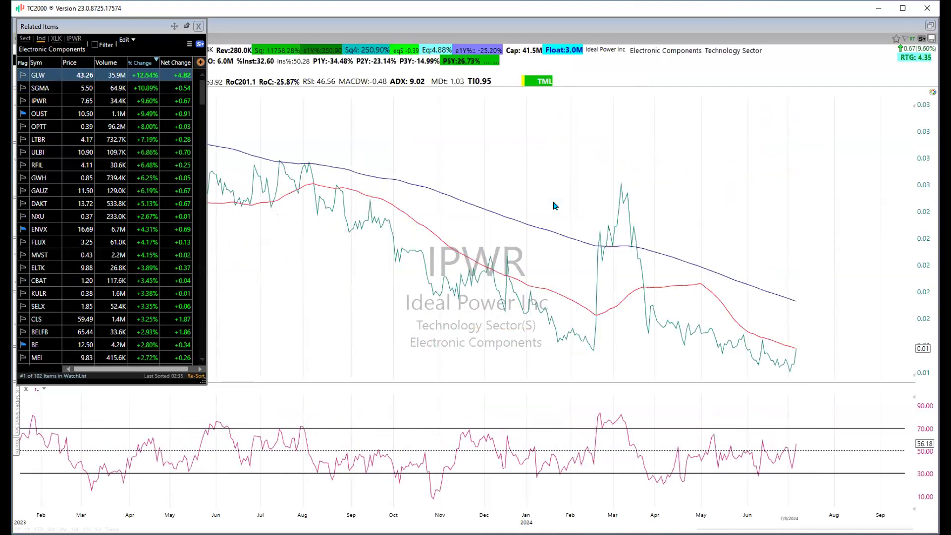
pyautogui.write('OUST')
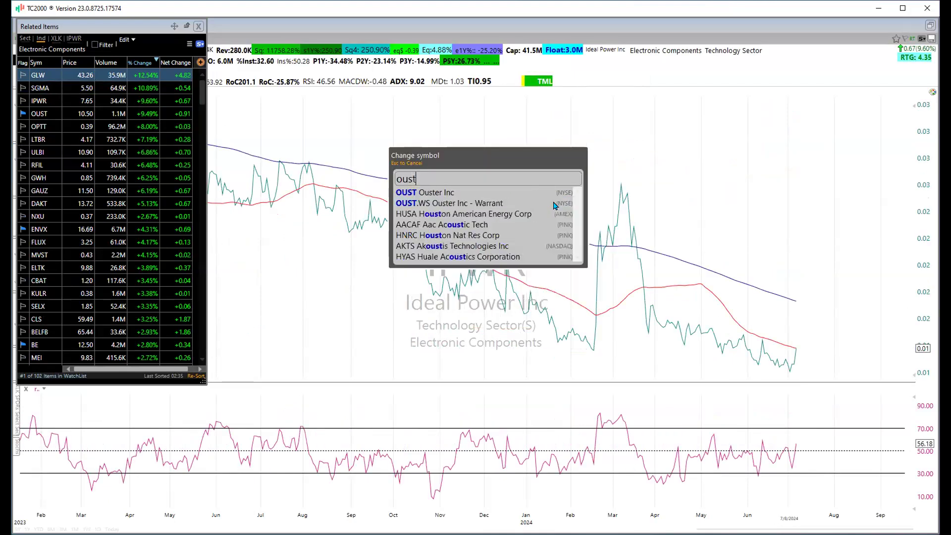
pyautogui.press('Return')
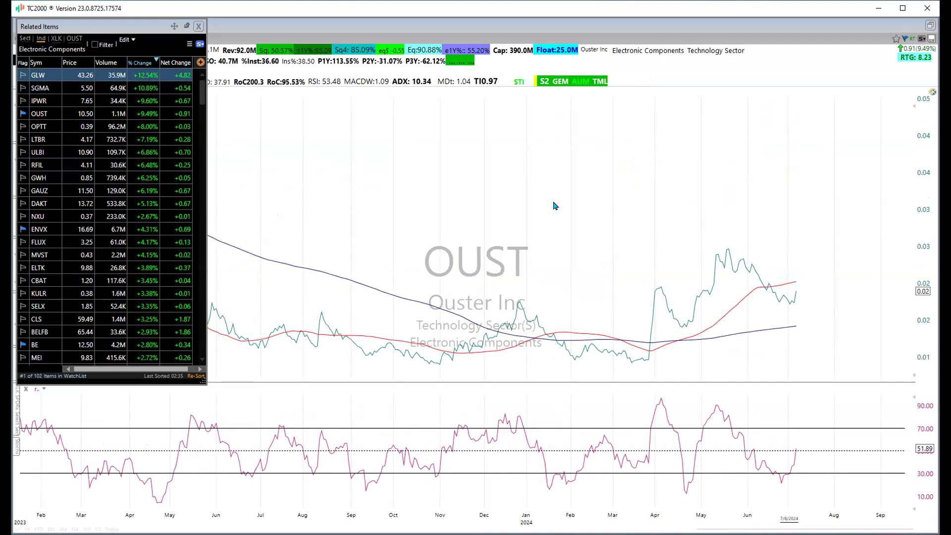
# - Review the relative strength charts of Ocean Power Tech (OPTT), Lightbridge (LTBR) and ESS Tech (GWH) in turn
pyautogui.write('optt')
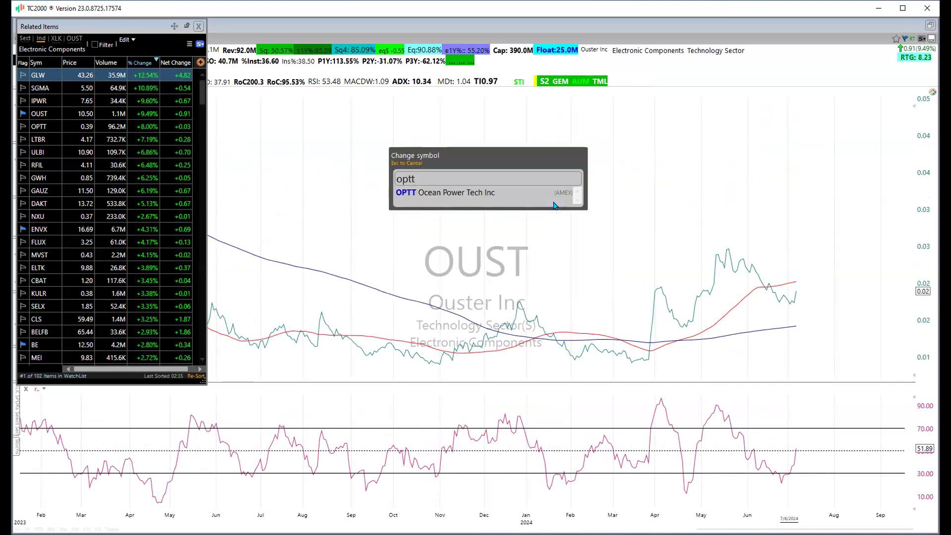
pyautogui.press('Return')
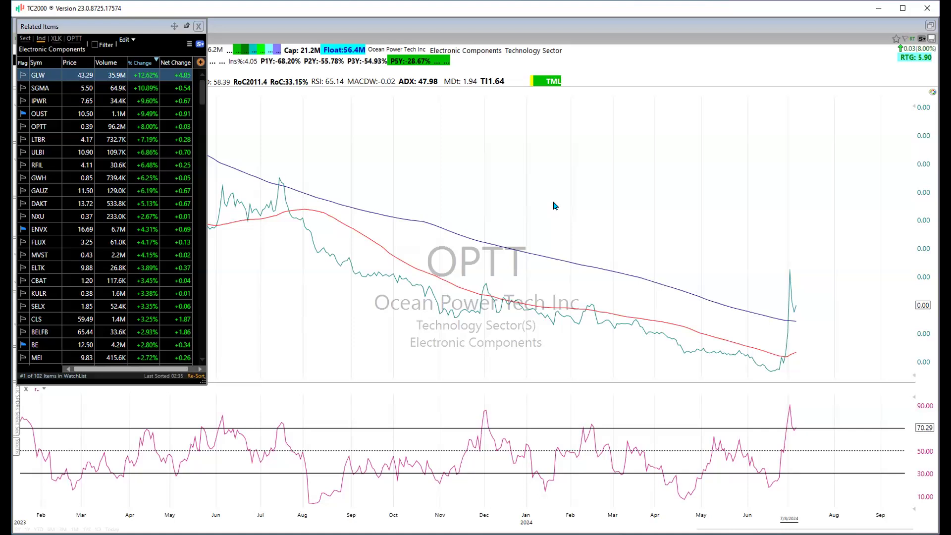
pyautogui.write('ltbr')
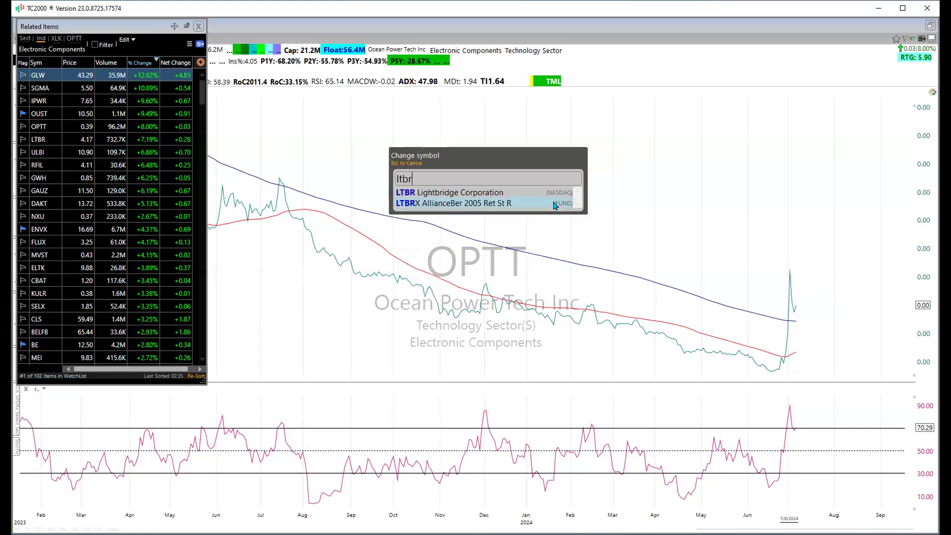
pyautogui.press('Return')
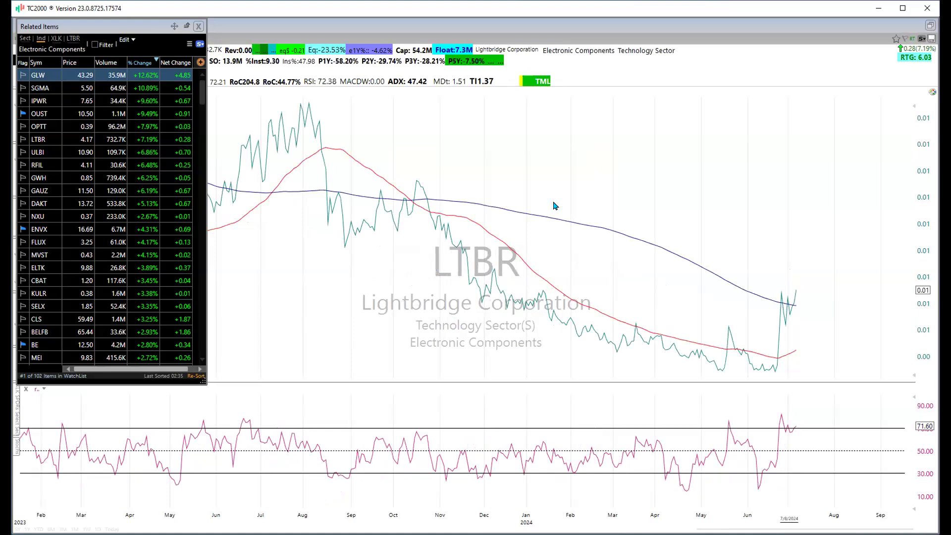
pyautogui.write('gwh')
pyautogui.press('Return')
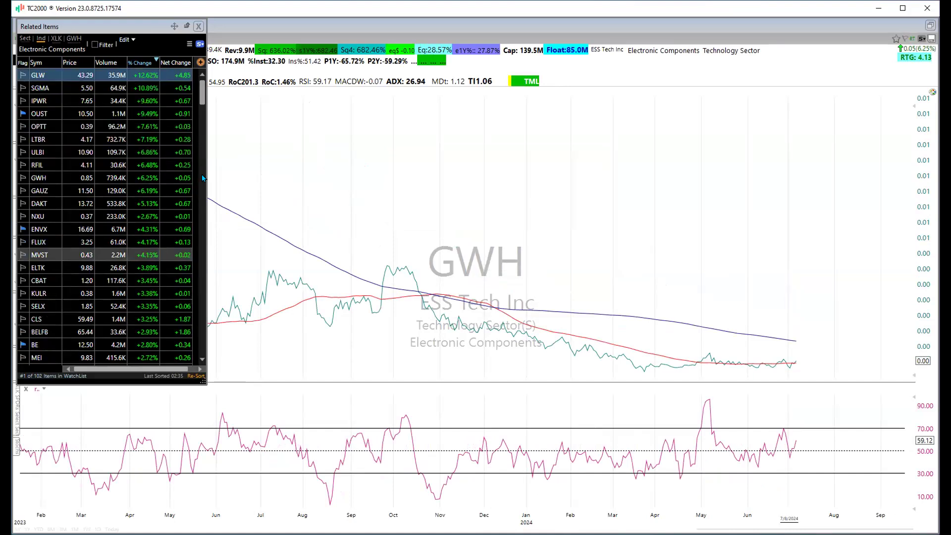
# - Find Universal Display (OLED) further down the electronic components list and chart its relative strength versus SPY
pyautogui.scroll(-5, 155, 295)
pyautogui.scroll(-3, 155, 295)
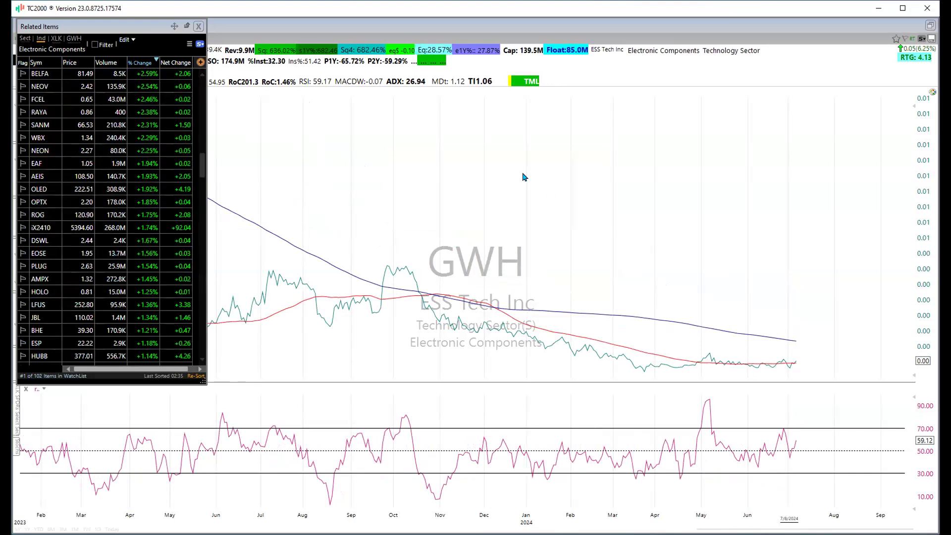
pyautogui.write('oled')
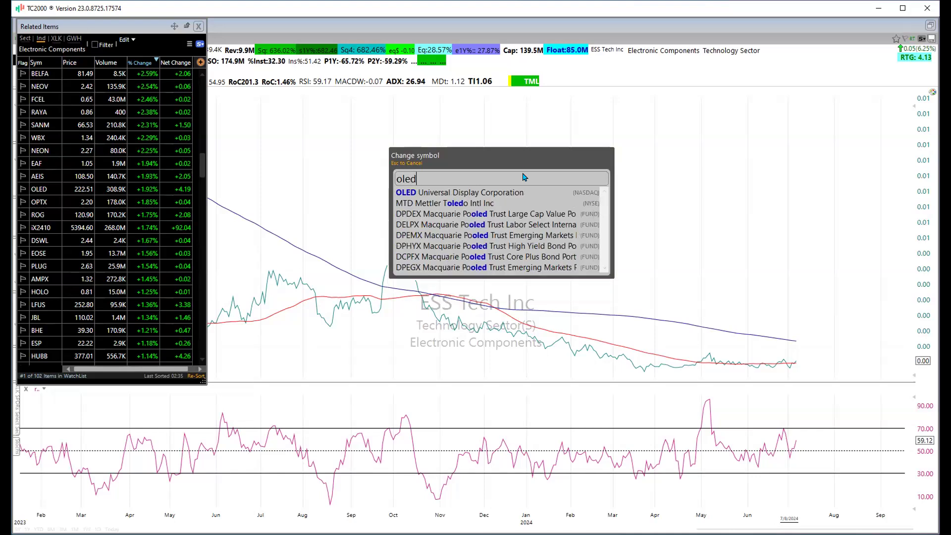
pyautogui.press('Return')
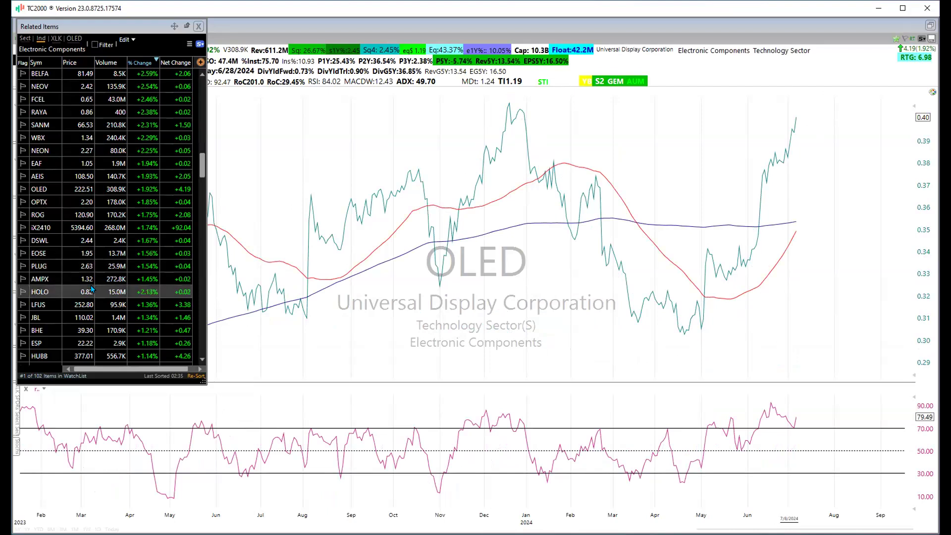
# - Locate Powell Industries (POWL) in the related-items list, chart it and trace the rise of its relative strength line into early 2024
pyautogui.scroll(-3, 91, 289)
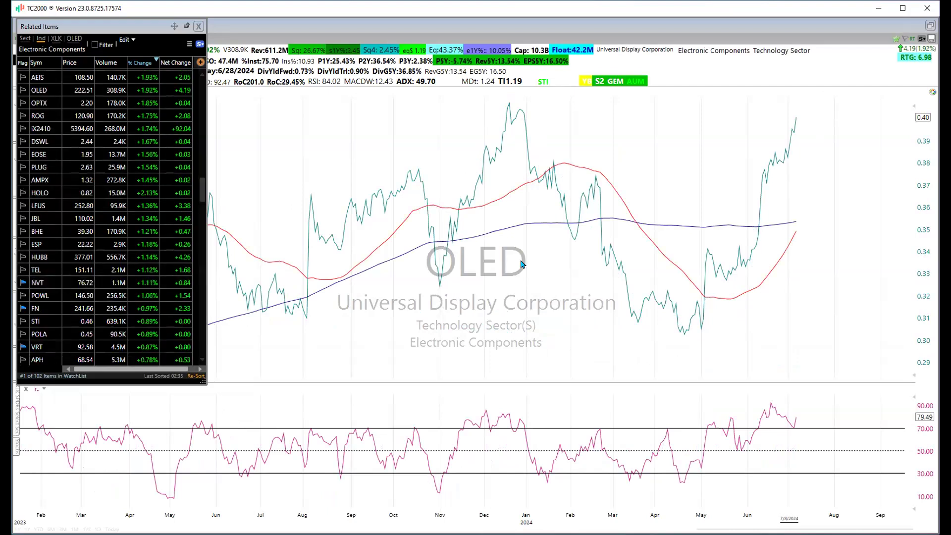
pyautogui.click(683, 176)
pyautogui.write('powl')
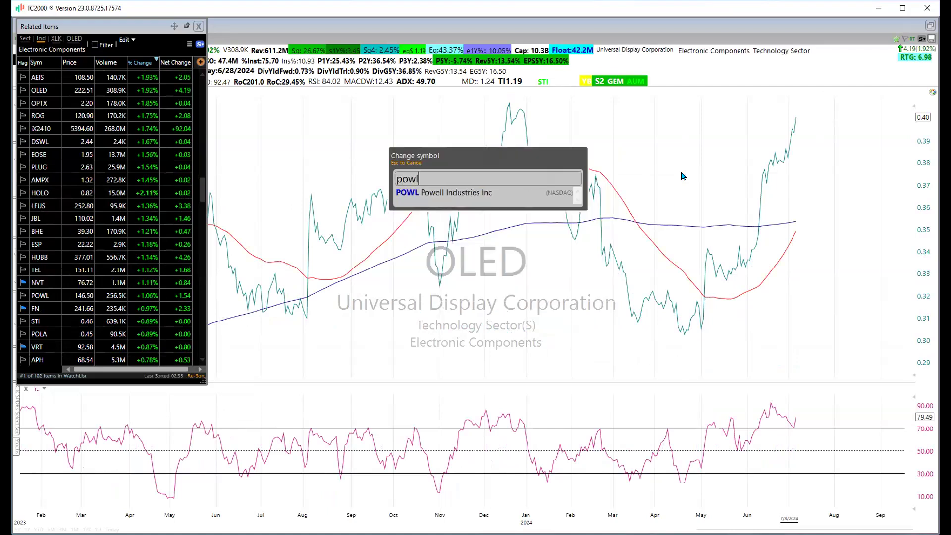
pyautogui.press('Return')
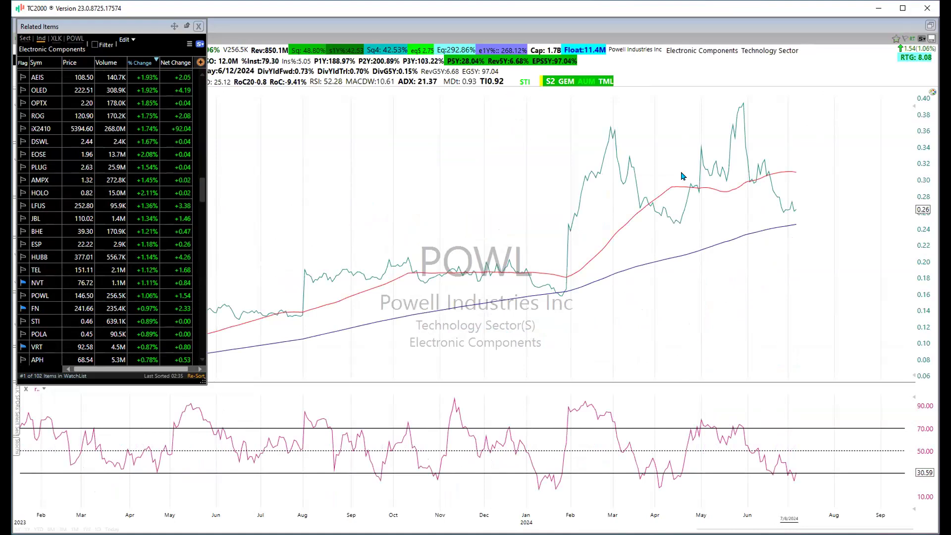
pyautogui.moveTo(449, 301)
pyautogui.mouseDown()
pyautogui.moveTo(622, 201)
pyautogui.moveTo(713, 166)
pyautogui.moveTo(613, 143)
pyautogui.mouseUp()
# - Examine the rest of the electronic components list, sorted by percent change, down to the weakest stocks and back up
pyautogui.scroll(-5, 110, 292)
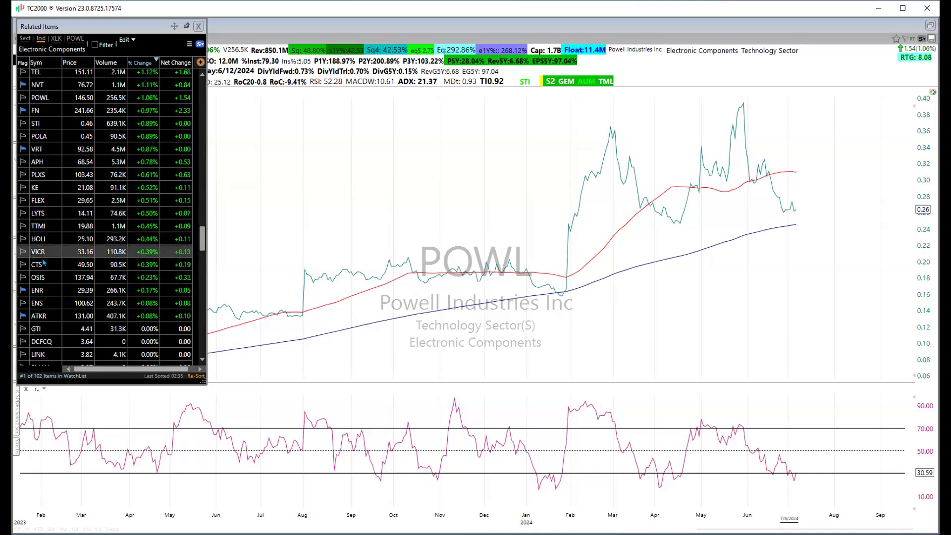
pyautogui.scroll(-3, 39, 321)
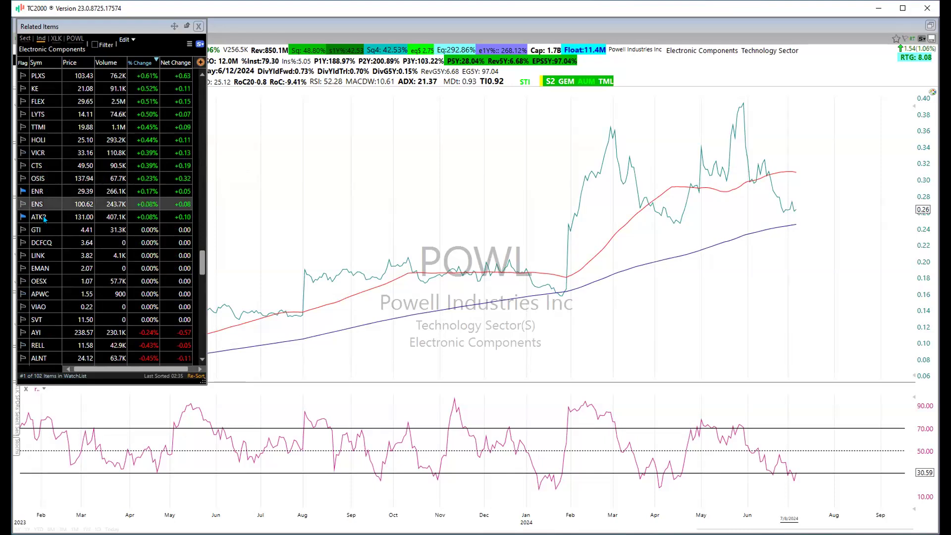
pyautogui.scroll(-3, 46, 223)
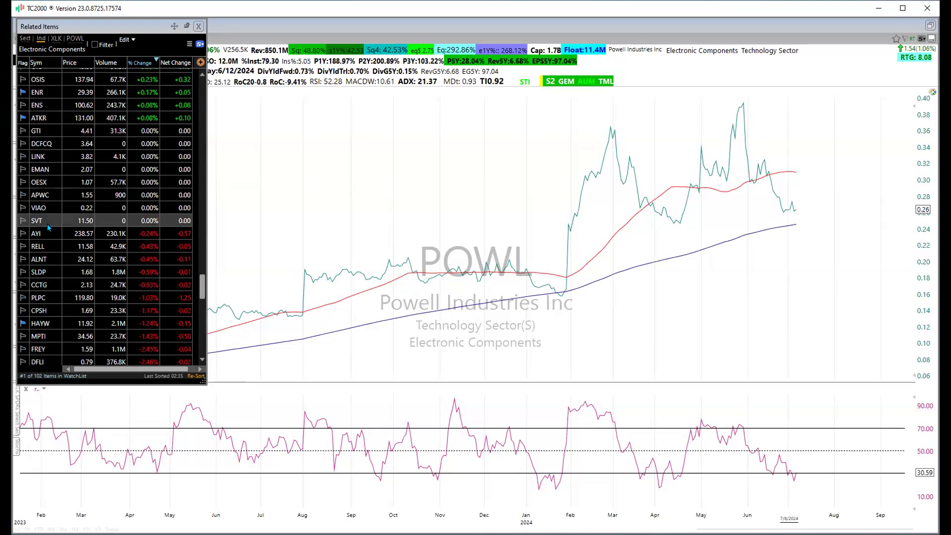
pyautogui.scroll(-3, 47, 224)
pyautogui.scroll(12, 47, 223)
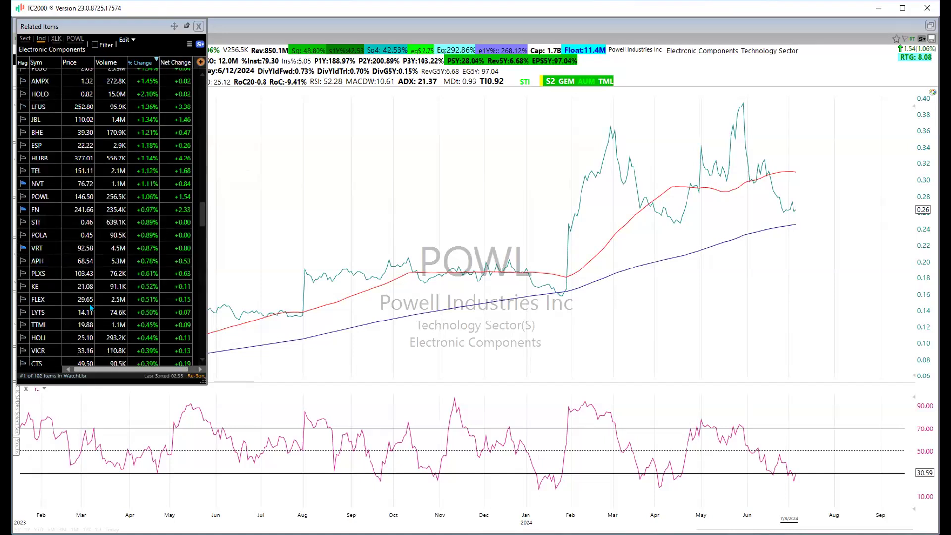
pyautogui.scroll(-10, 106, 286)
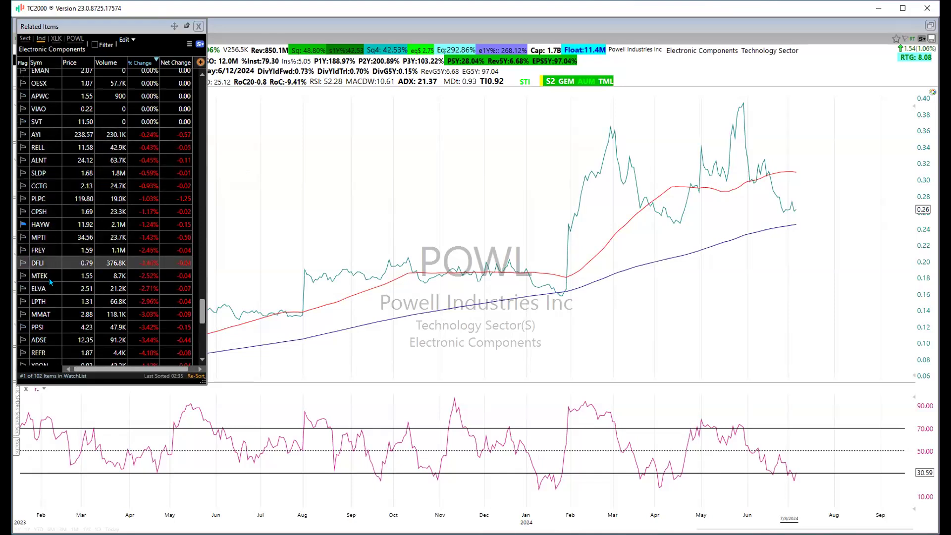
pyautogui.scroll(-3, 46, 301)
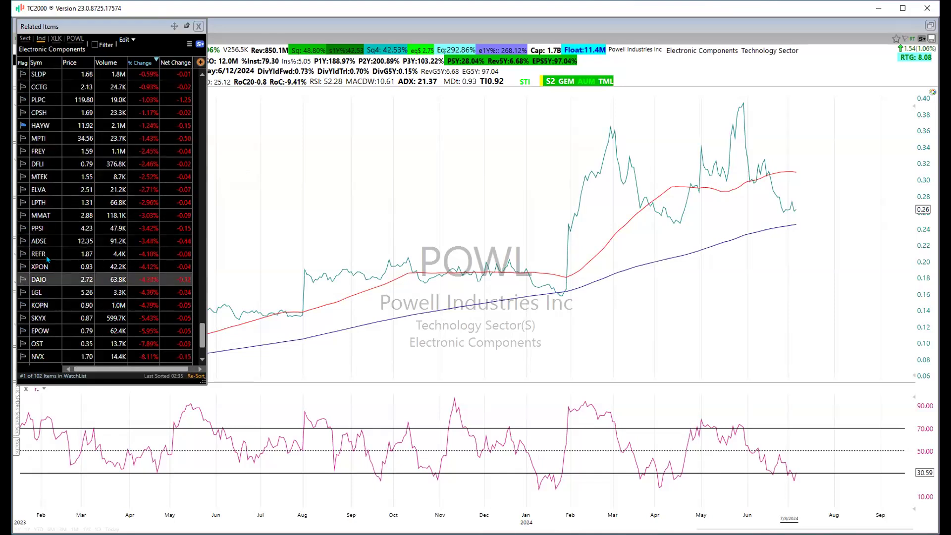
pyautogui.scroll(-1, 42, 296)
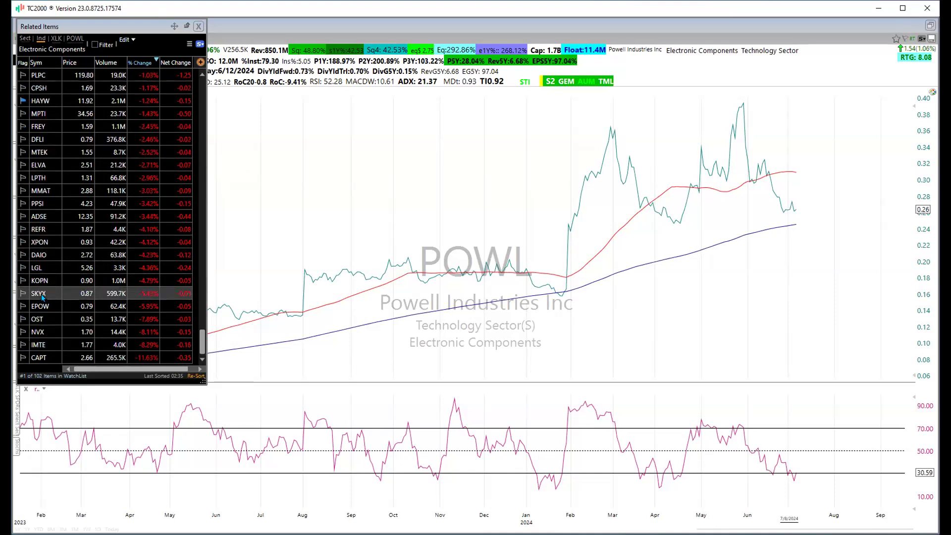
pyautogui.scroll(20, 42, 296)
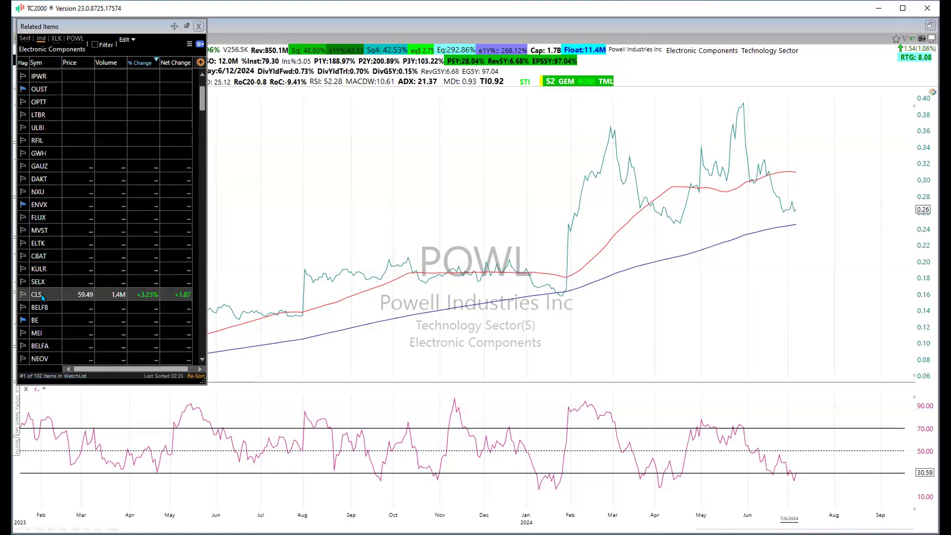
# - Sort the electronic components list alphabetically by symbol and look through all its stocks for further names to chart
pyautogui.click(44, 62)
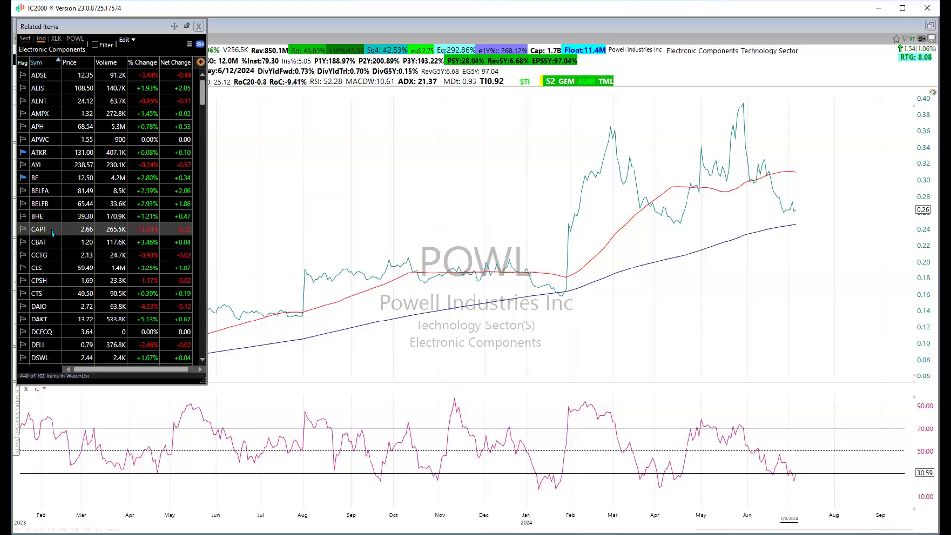
pyautogui.scroll(-3, 51, 231)
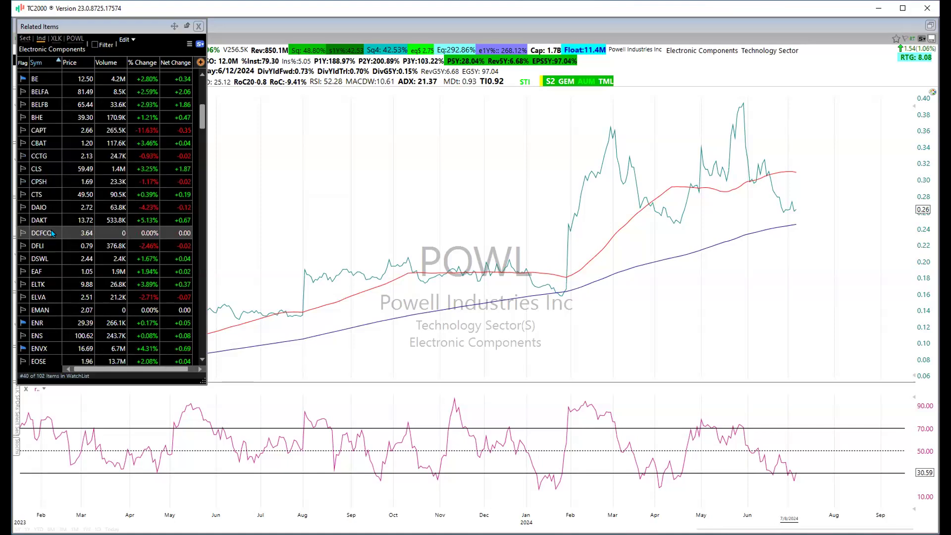
pyautogui.scroll(-3, 52, 232)
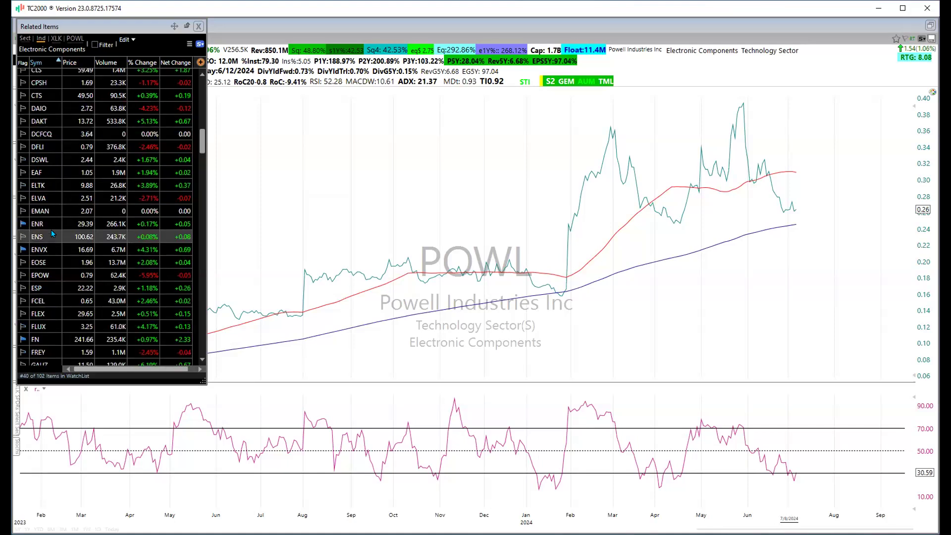
pyautogui.scroll(-9, 51, 233)
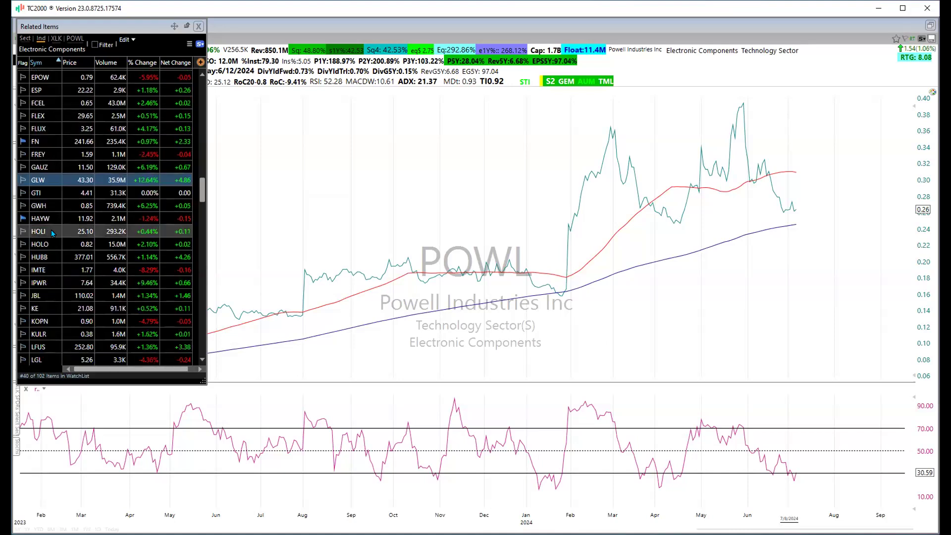
pyautogui.scroll(-10, 51, 230)
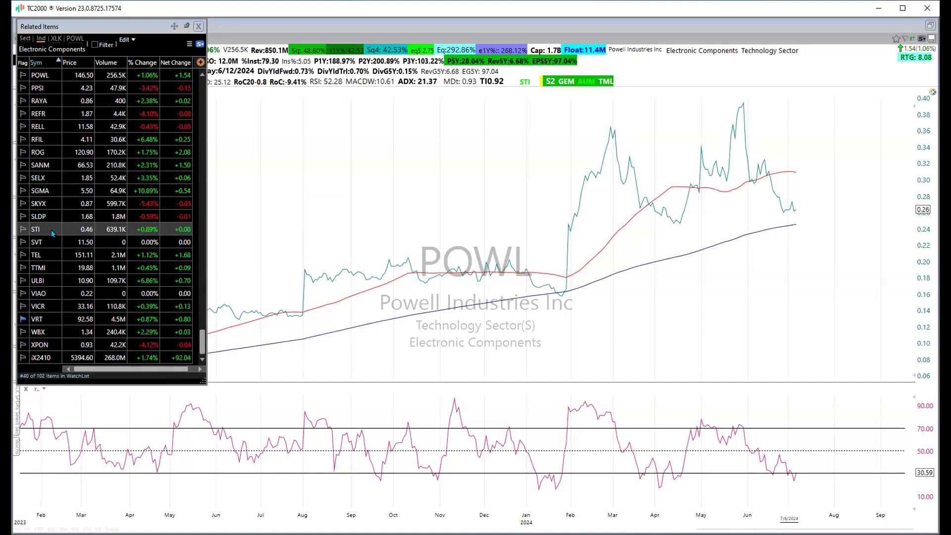
pyautogui.scroll(3, 52, 230)
pyautogui.scroll(20, 52, 230)
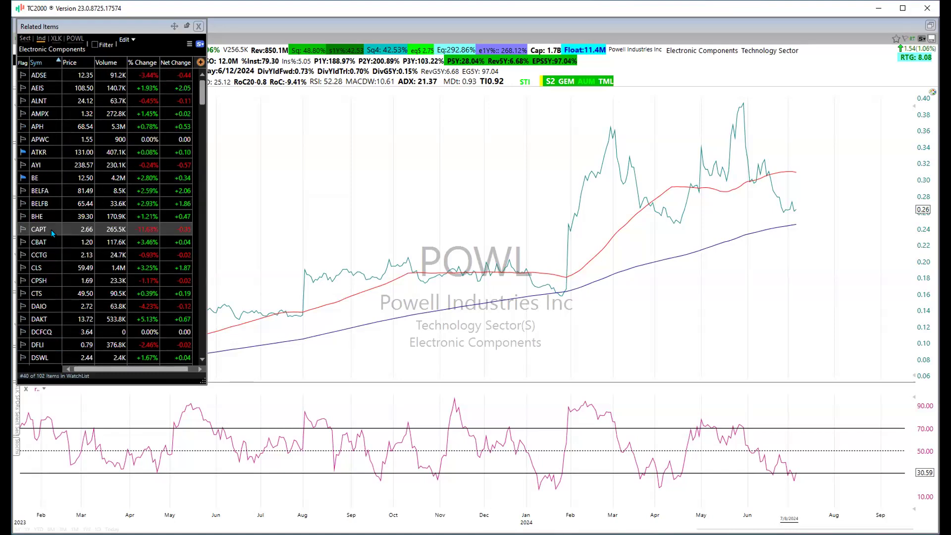
pyautogui.scroll(-20, 52, 229)
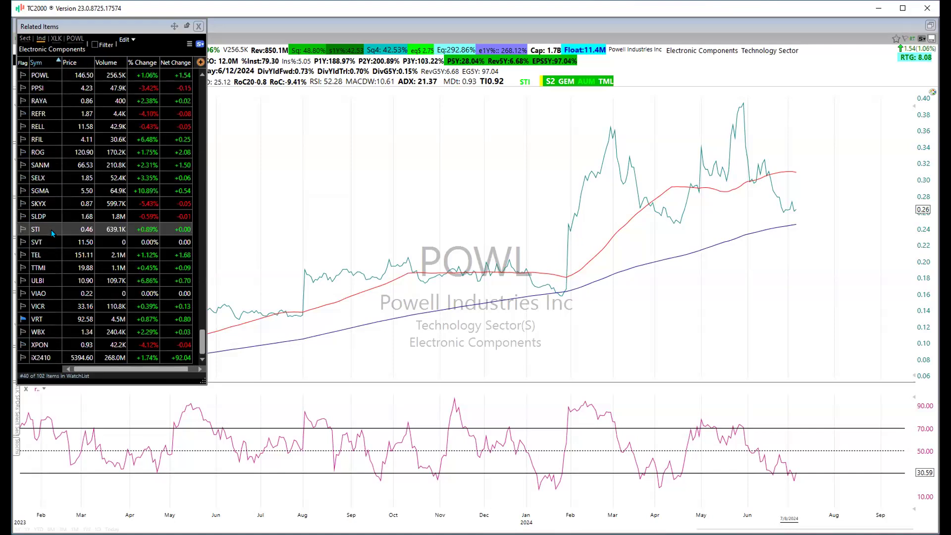
pyautogui.scroll(20, 51, 229)
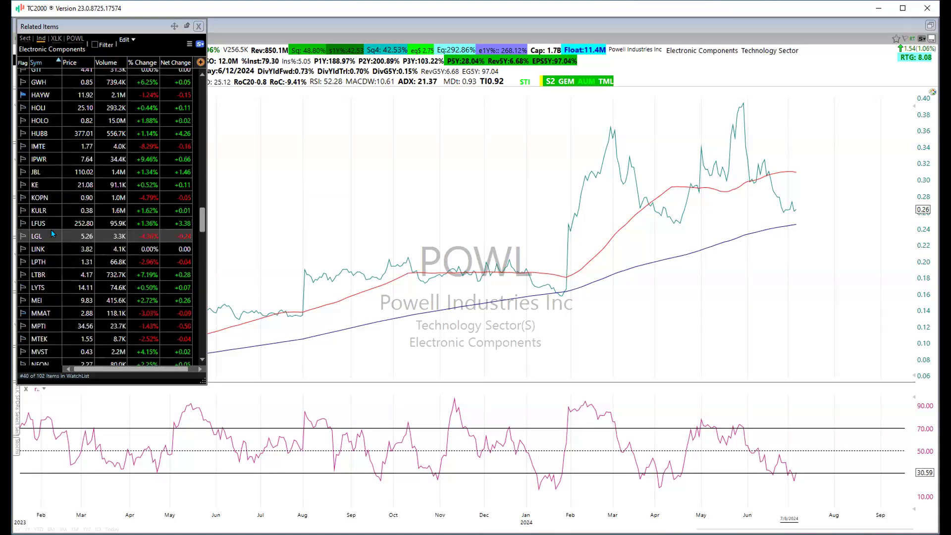
# - Close the related-items list and chart the relative strength versus SPY of Meta Platforms (META), followed by Microsoft (MSFT)
pyautogui.click(197, 26)
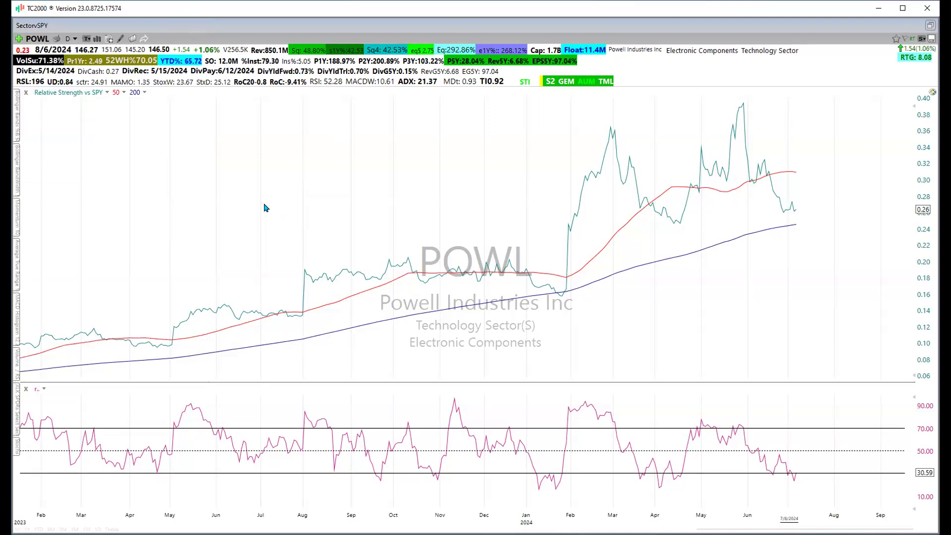
pyautogui.write('meta')
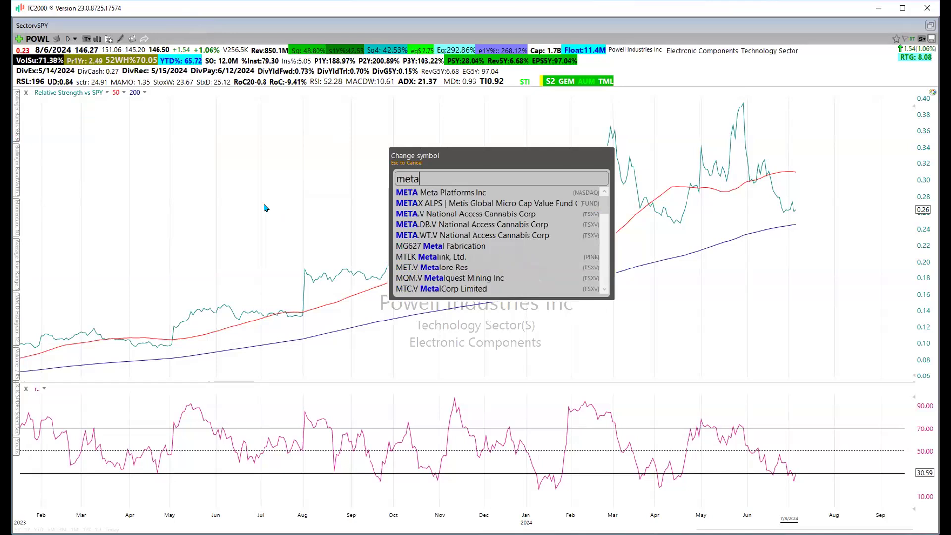
pyautogui.press('Return')
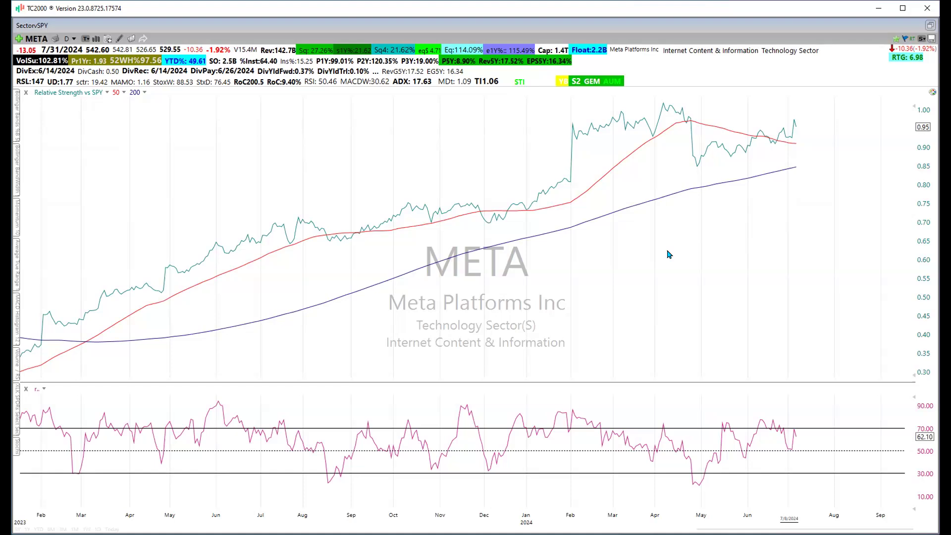
pyautogui.write('msft')
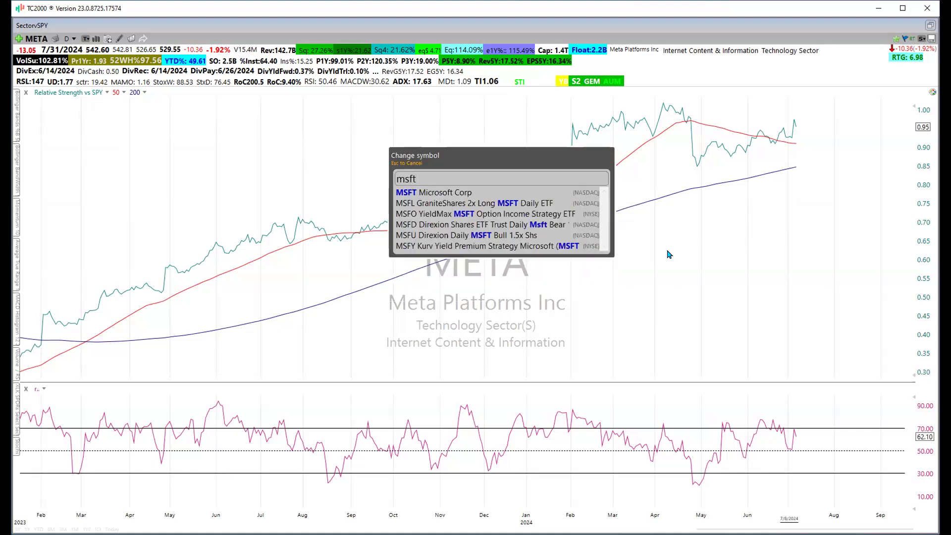
pyautogui.press('Return')
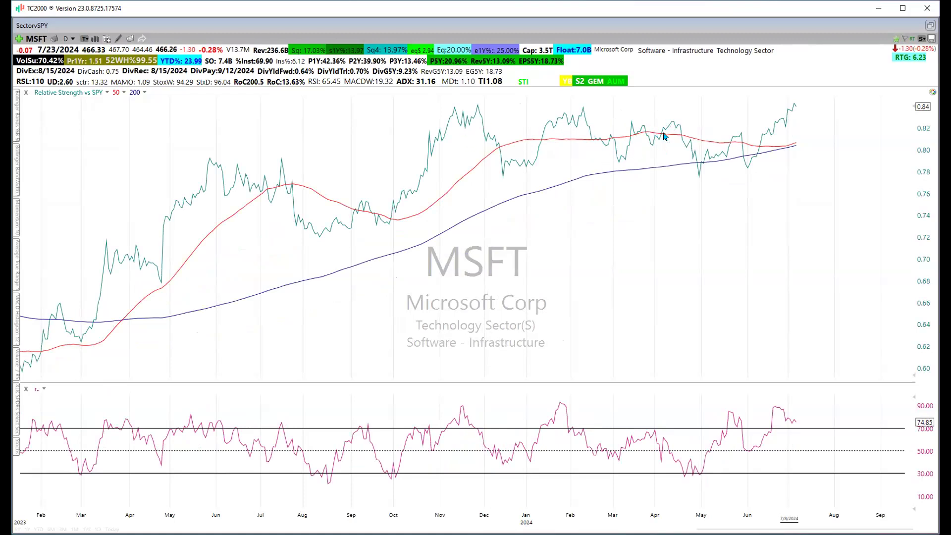
# - Inspect Microsoft's relative strength line at its early July 2024 high, and chart Apple (AAPL) versus SPY
pyautogui.click(792, 110)
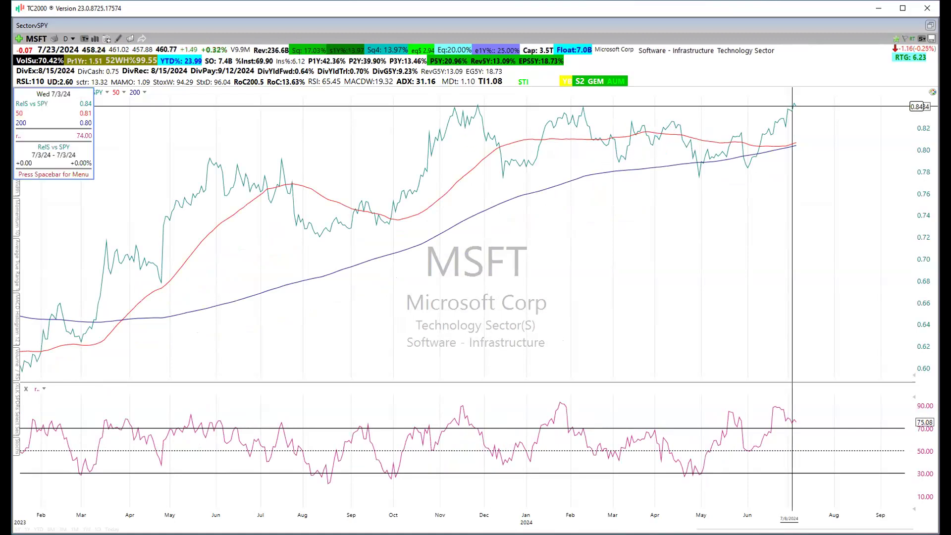
pyautogui.click(792, 109)
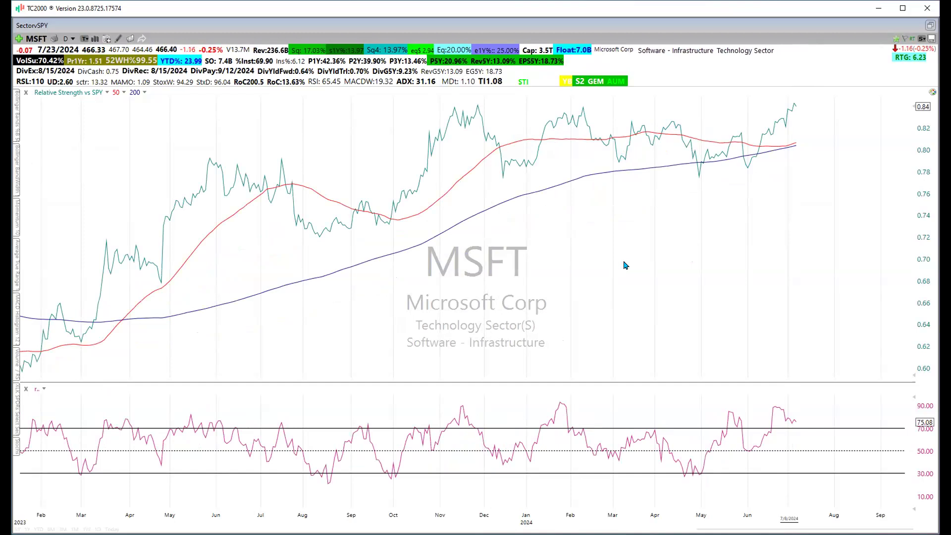
pyautogui.write('AAPL')
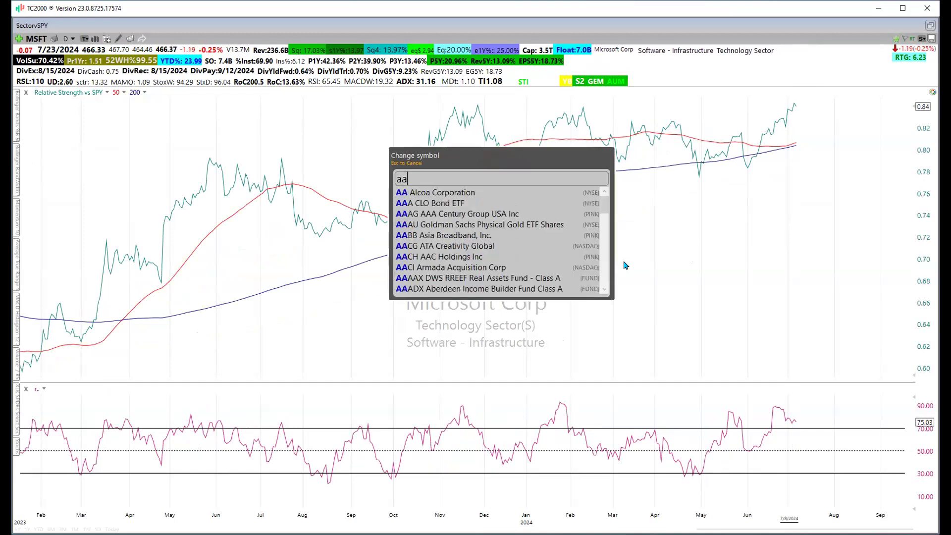
pyautogui.press('Return')
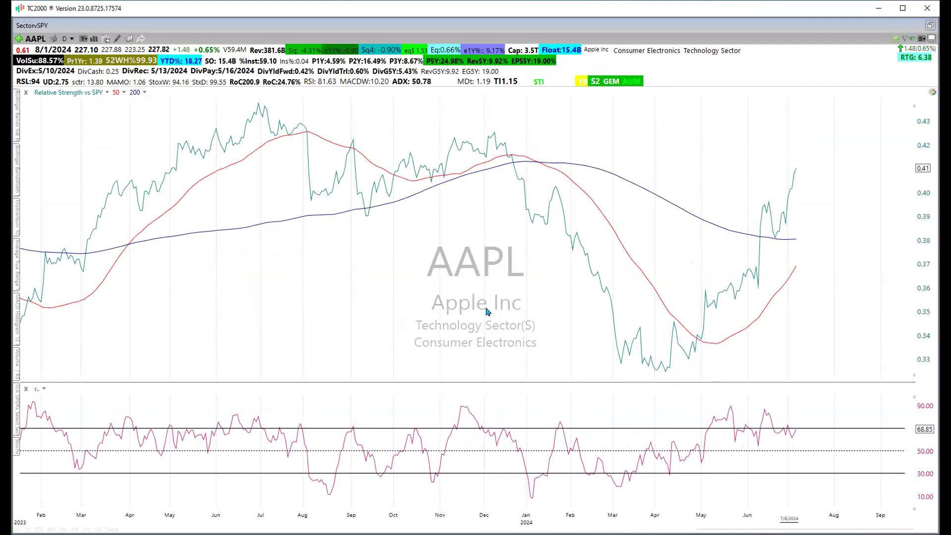
# - Chart the relative strength versus SPY of Amazon (AMZN), followed by NVIDIA (NVDA)
pyautogui.write('amzn')
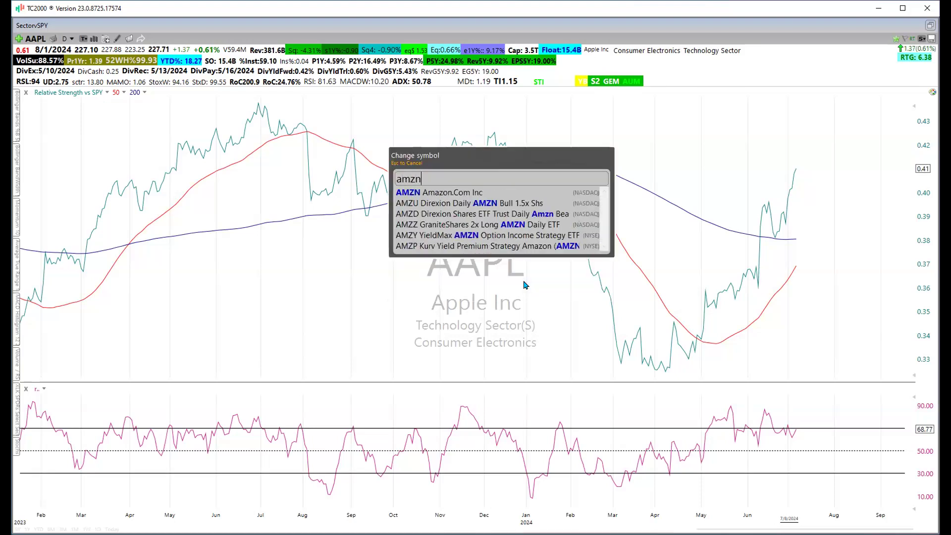
pyautogui.press('Return')
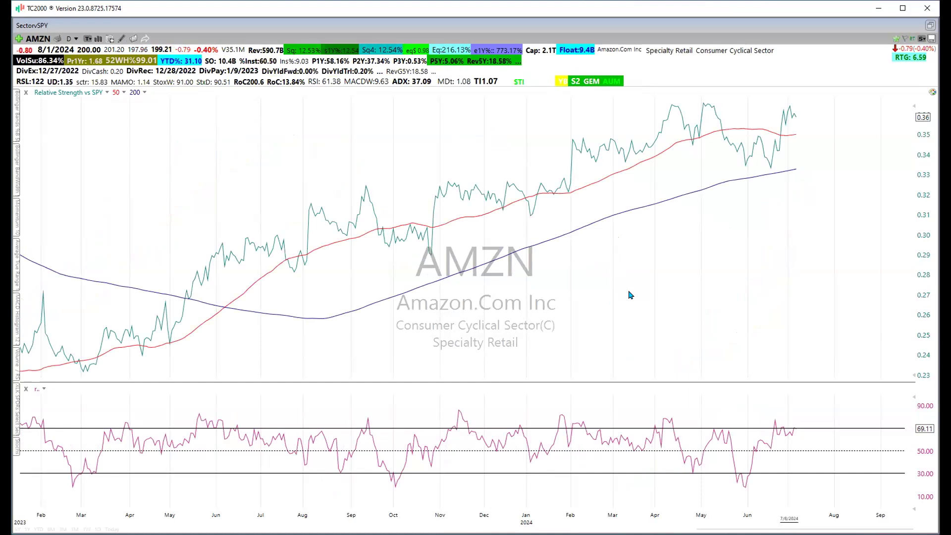
pyautogui.write('nvda')
pyautogui.press('Return')
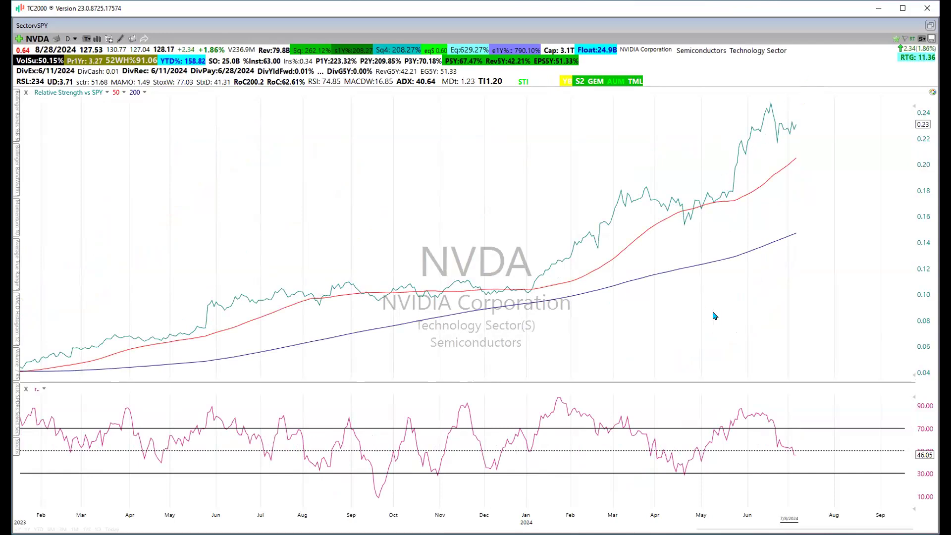
# - Chart the relative strength versus SPY of Alphabet Class A (GOOGL), followed by Tesla (TSLA)
pyautogui.write('googl')
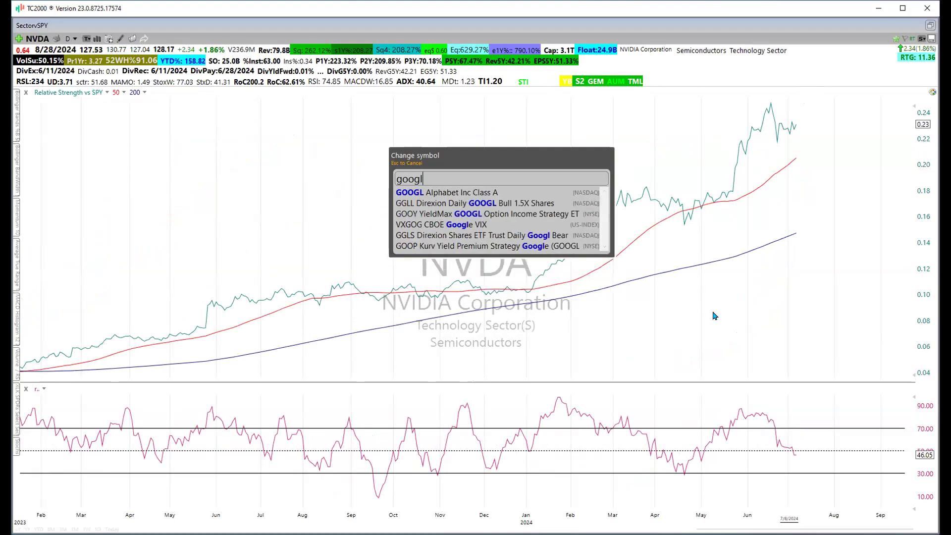
pyautogui.press('Return')
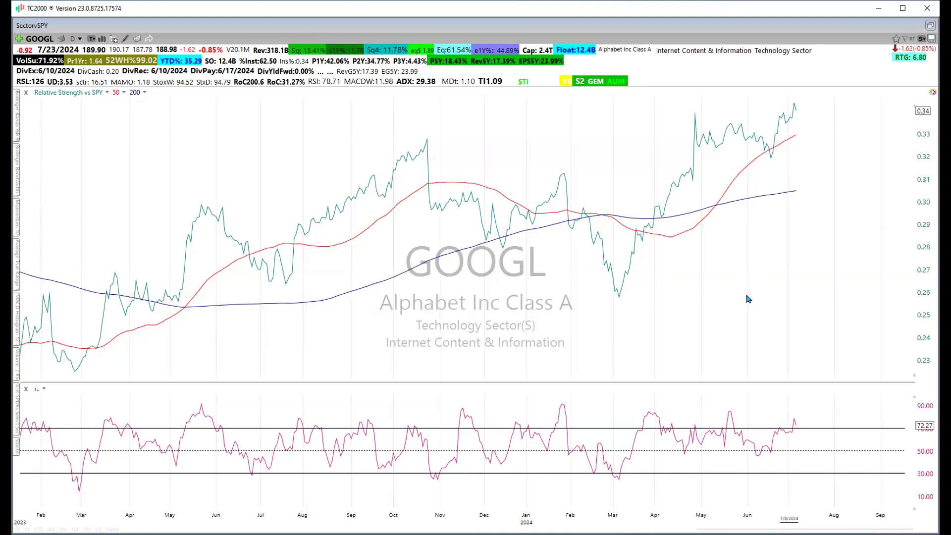
pyautogui.write('TSLA')
pyautogui.press('Return')
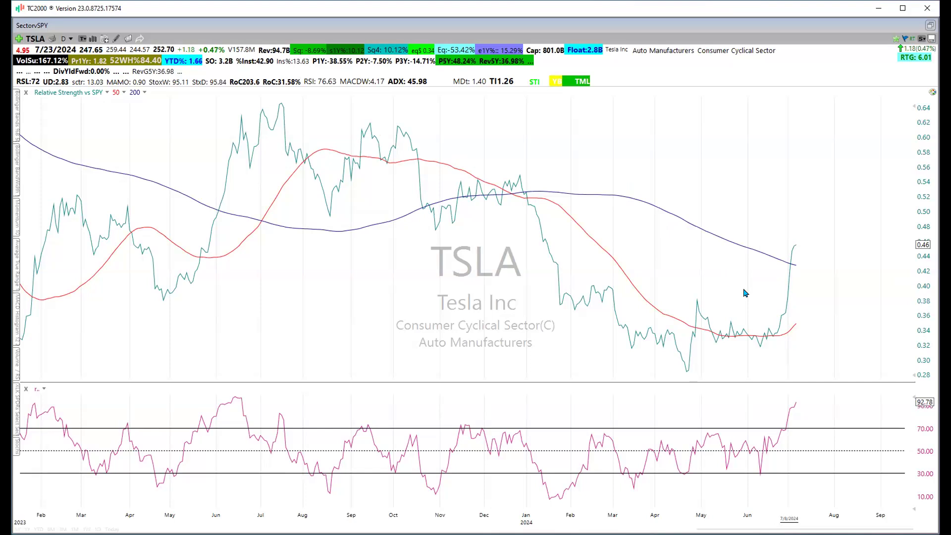
# - Chart the relative strength versus SPY of Eli Lilly (LLY), followed by JPMorgan Chase (JPM)
pyautogui.click(632, 147)
pyautogui.write('LLY')
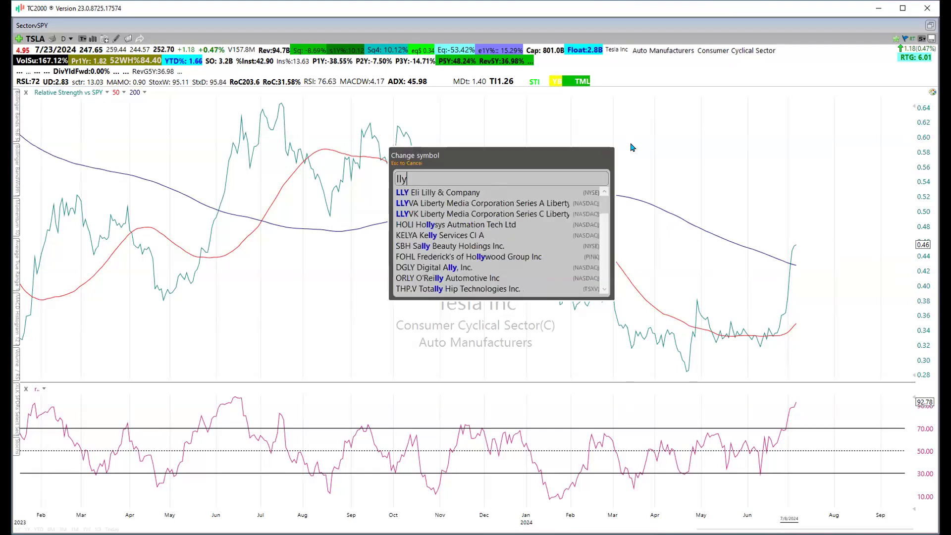
pyautogui.press('Return')
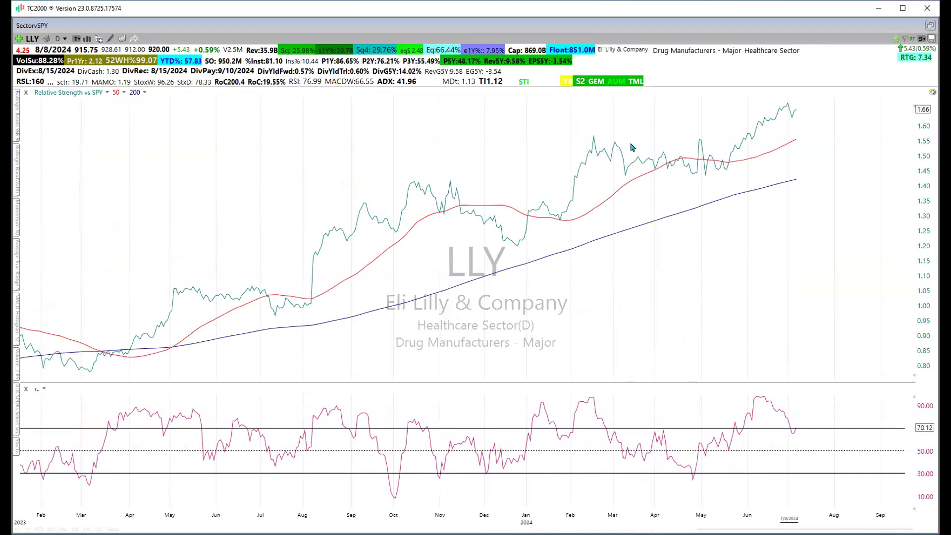
pyautogui.write('jpm')
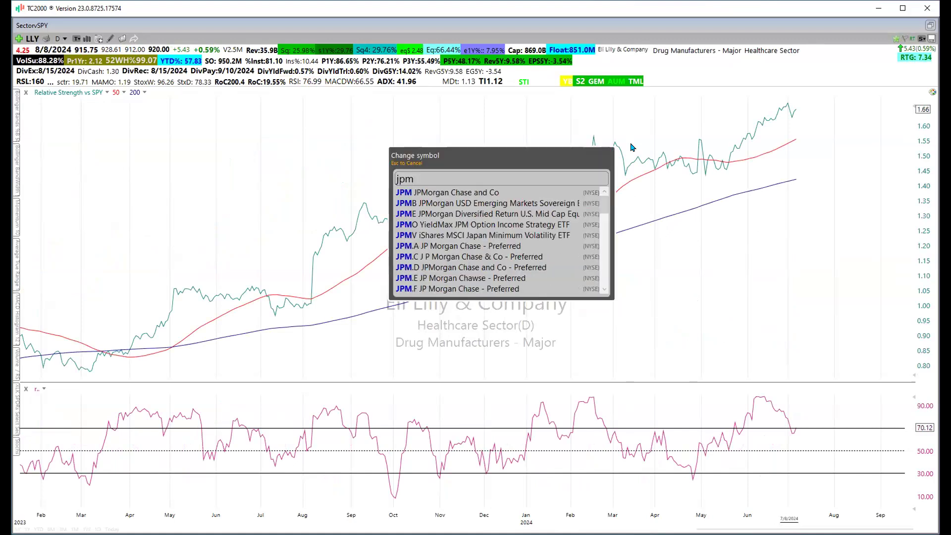
pyautogui.press('Return')
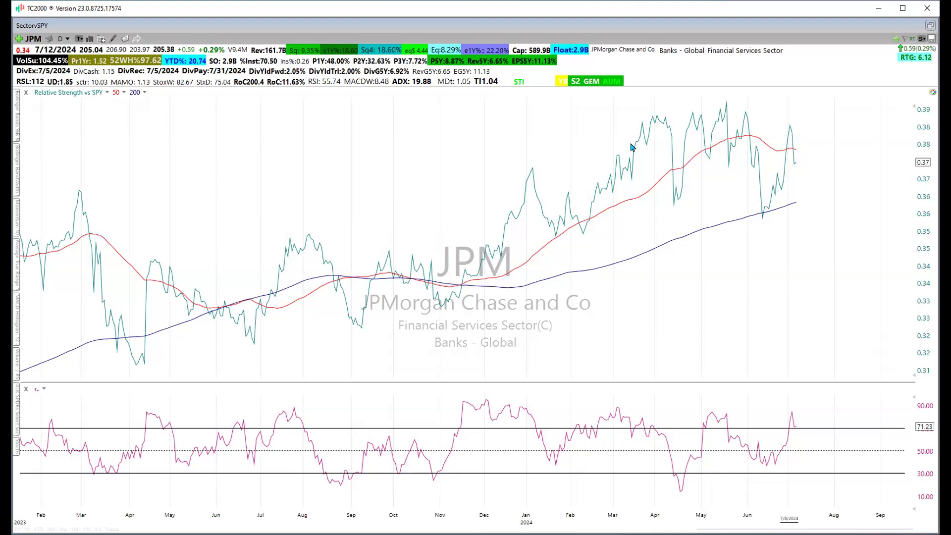
# - Chart the relative strength versus SPY of Berkshire Hathaway Class B (BRKB), followed by Walmart (WMT)
pyautogui.write('brkb')
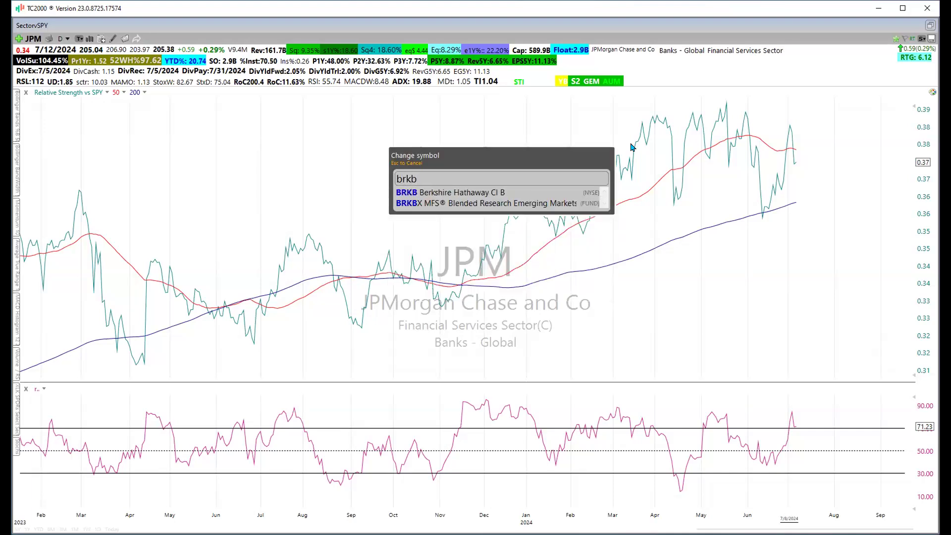
pyautogui.press('Return')
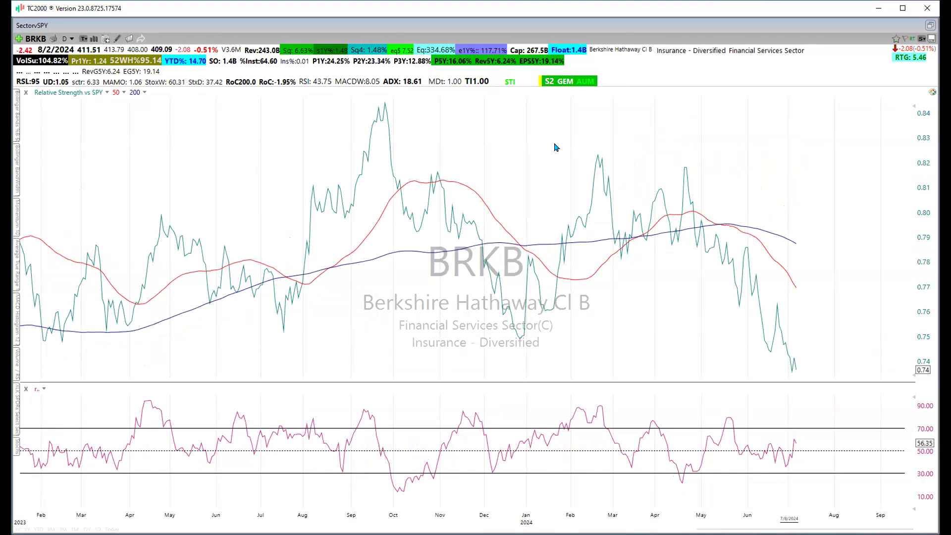
pyautogui.write('wmt')
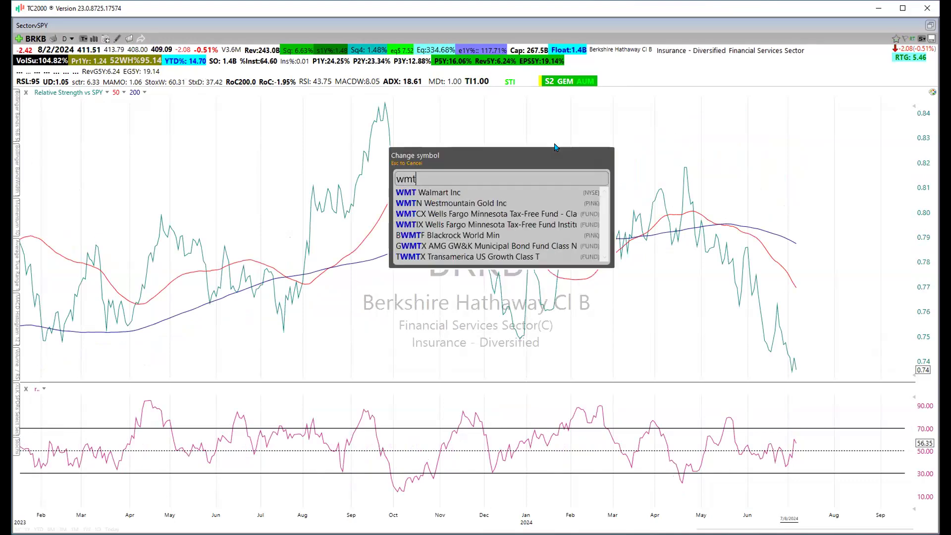
pyautogui.press('Return')
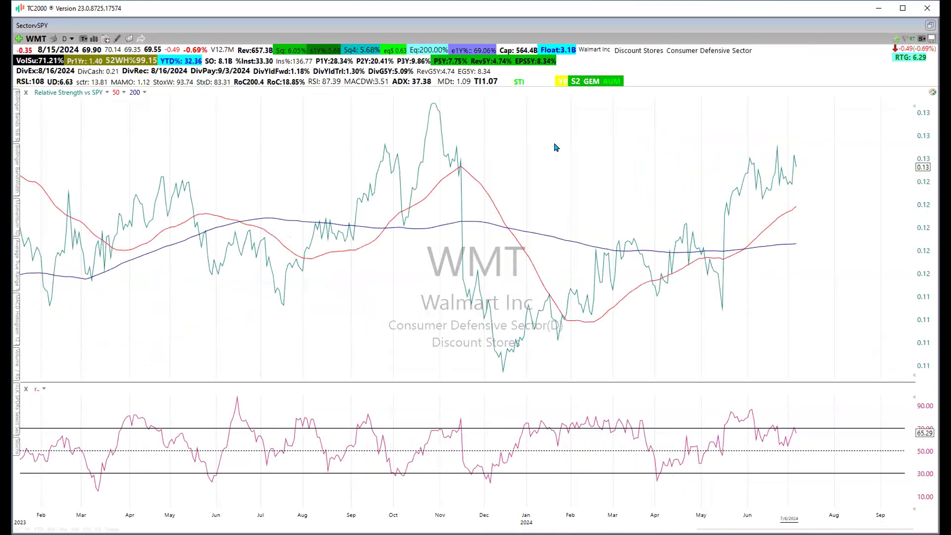